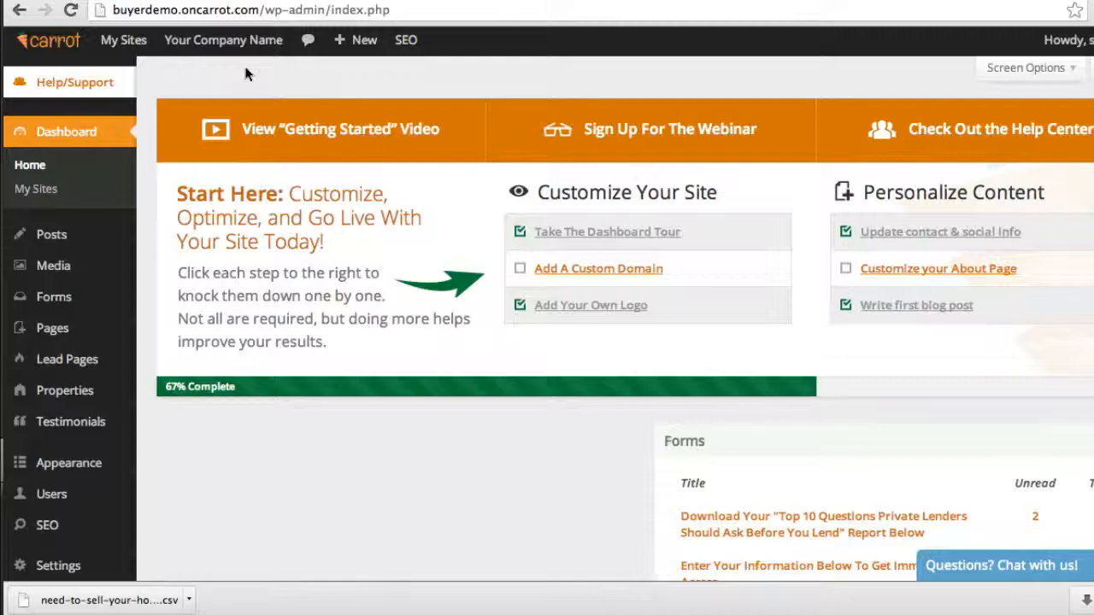
Open the Handyman Properties Landing Page for editing from the list of lead pages
left_click(63, 362)
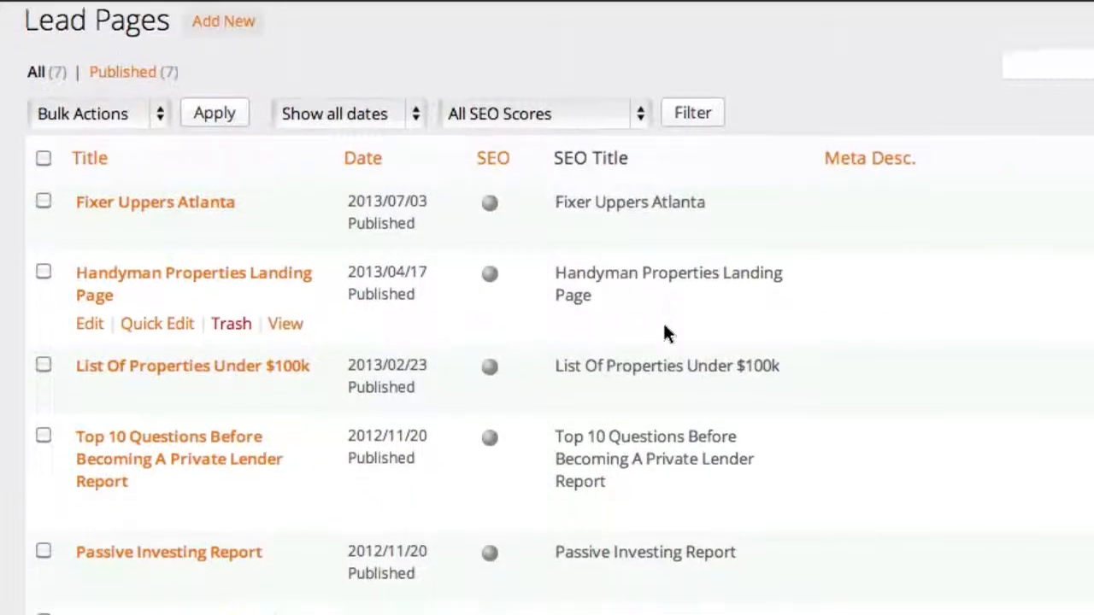
scroll(663, 332, "down", 3)
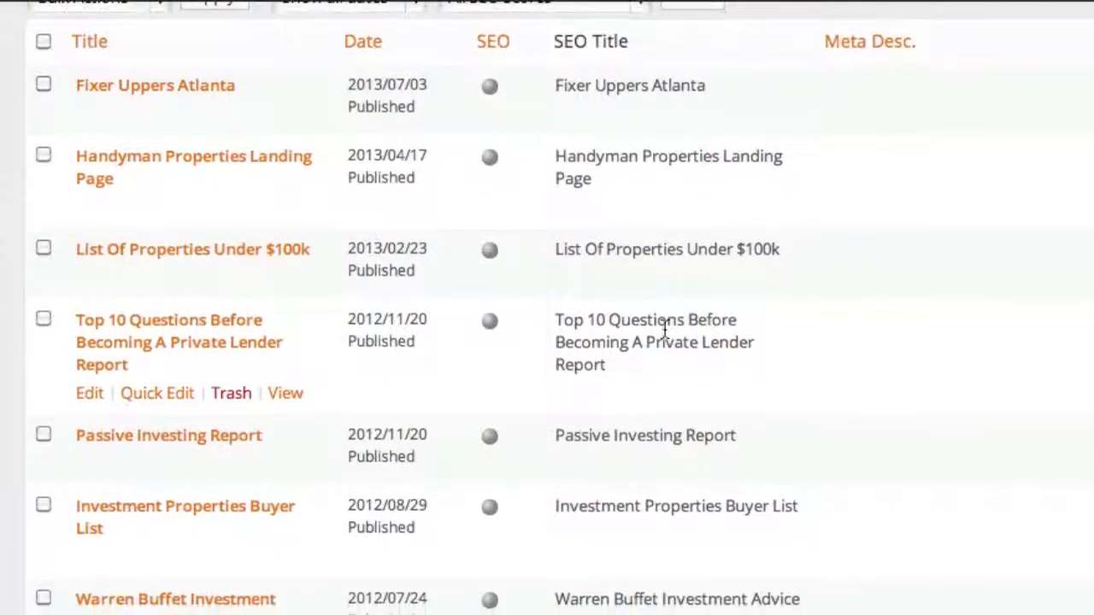
scroll(664, 331, "down", 1)
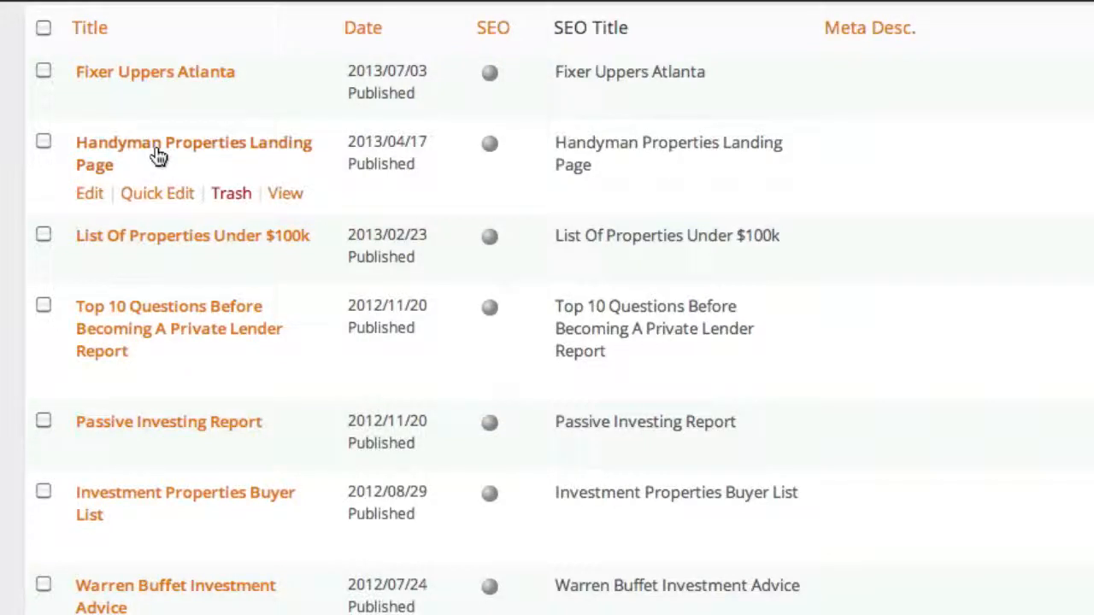
left_click(97, 174)
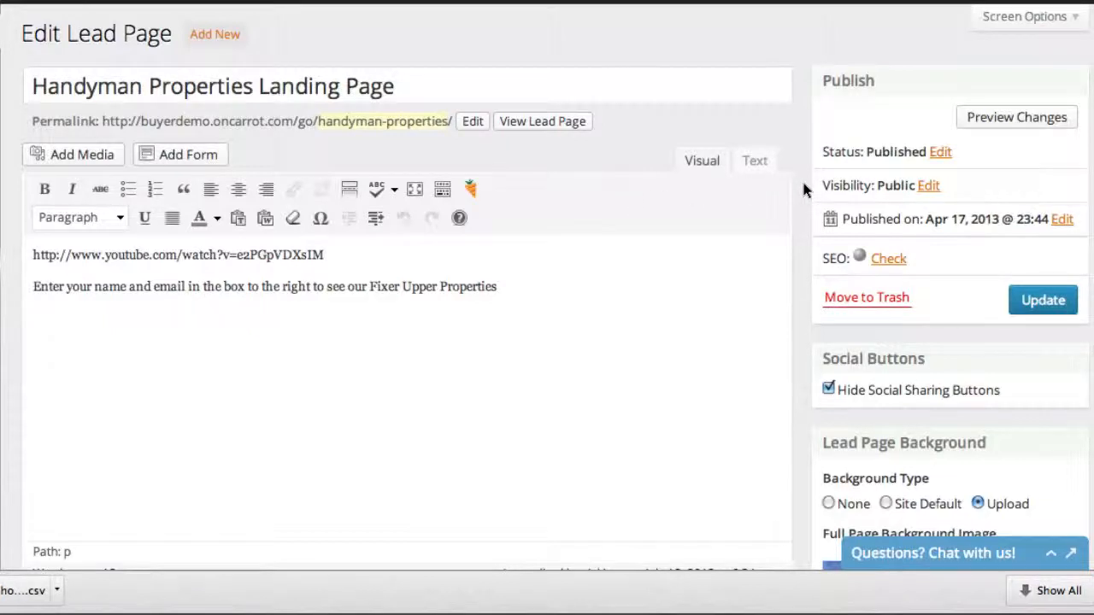
Look over the lead page's content, General Lead Options and background image settings
scroll(803, 188, "down", 5)
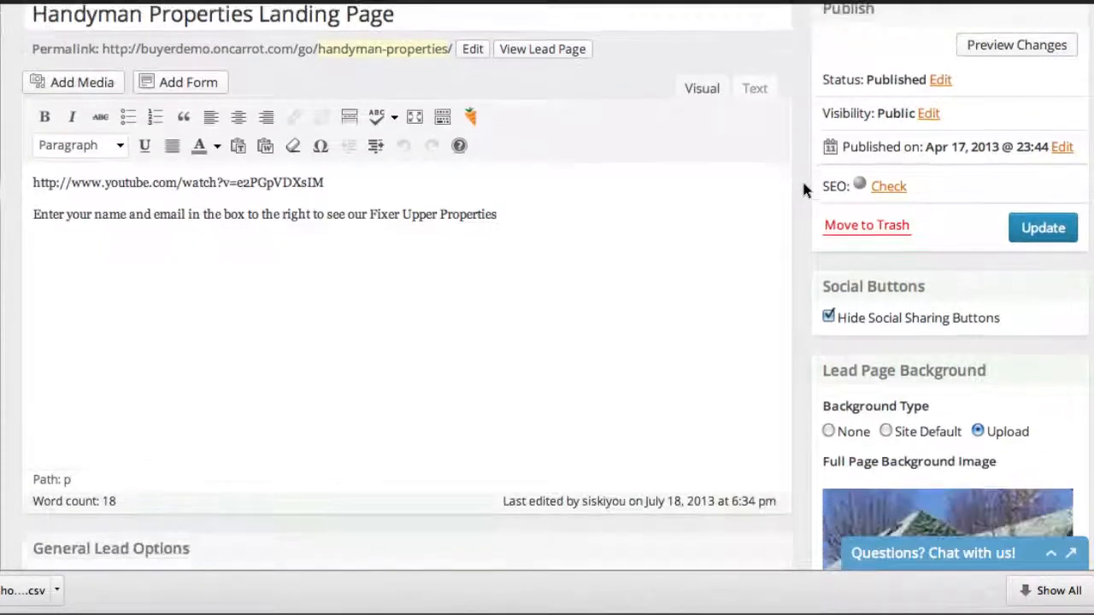
scroll(803, 189, "down", 2)
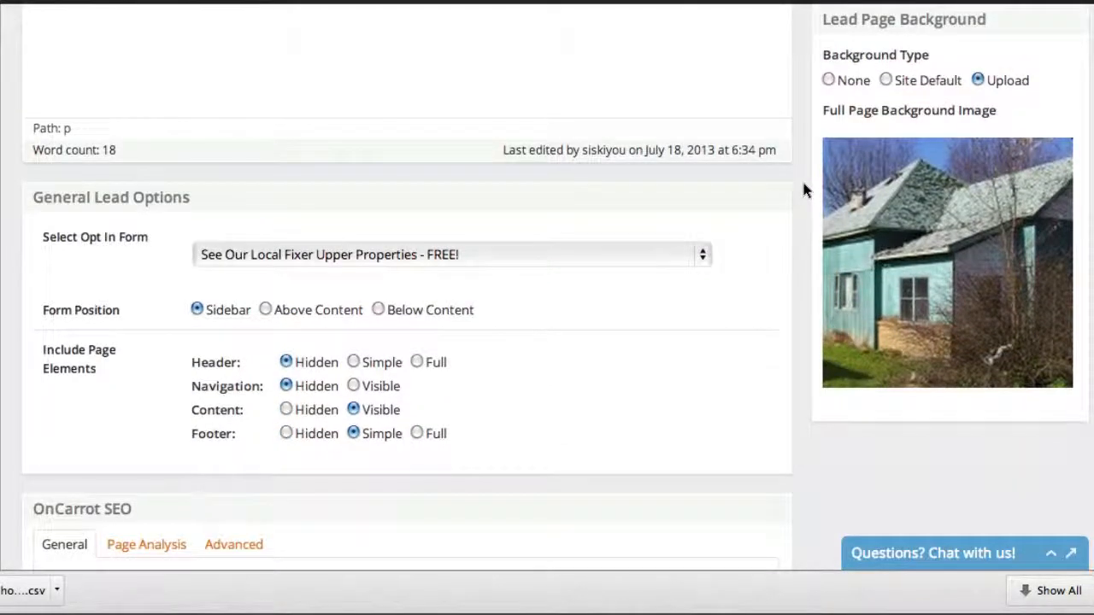
scroll(804, 190, "up", 7)
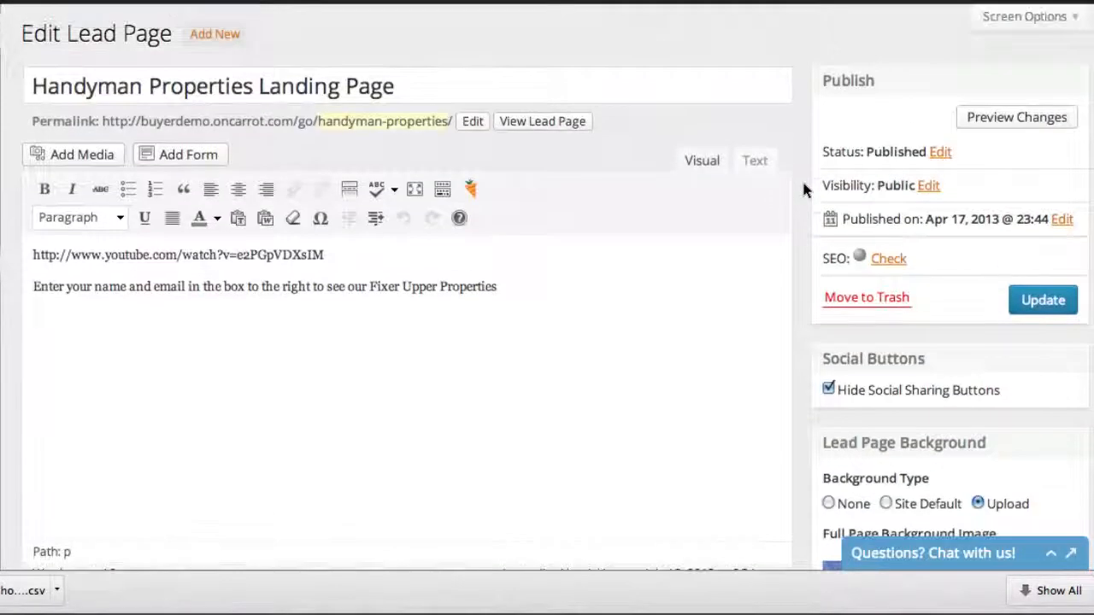
scroll(803, 189, "down", 6)
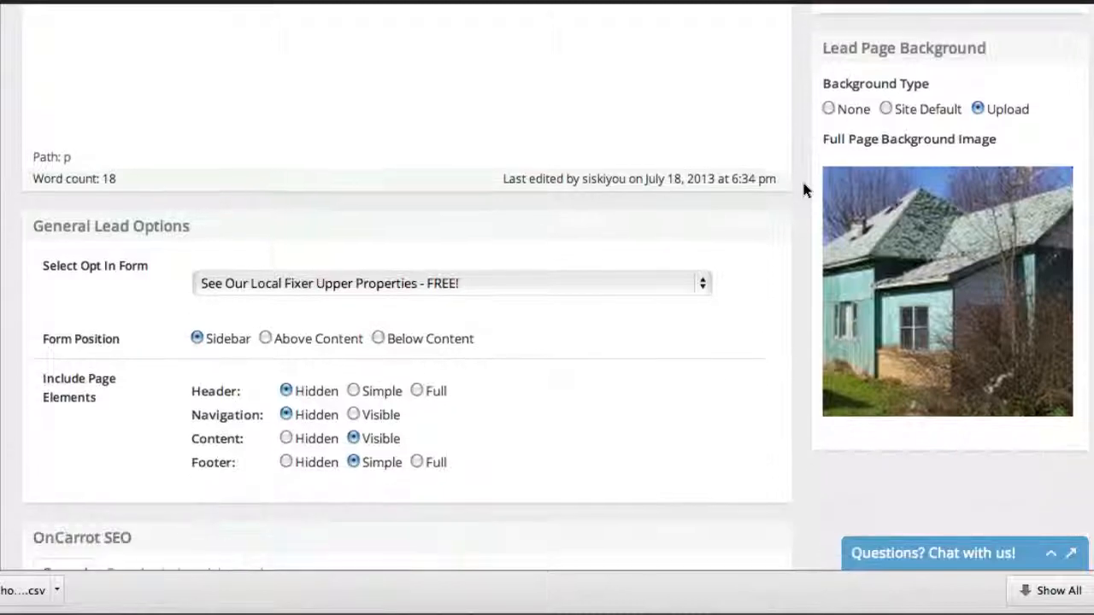
scroll(803, 189, "up", 7)
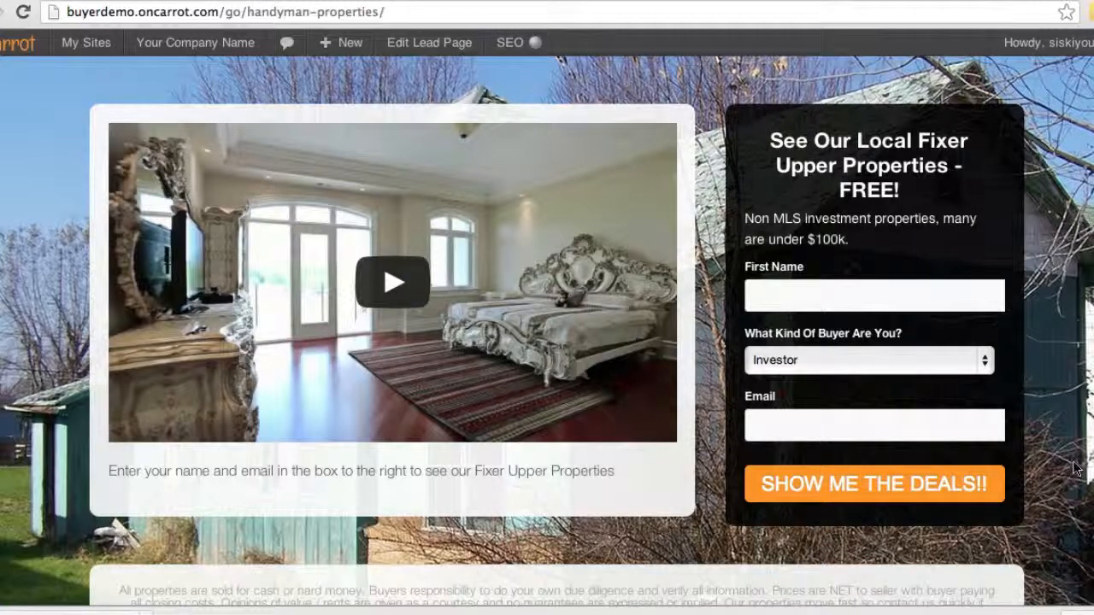
Examine the published handyman properties page, including its video, opt-in form headline, form fields and footer disclaimer
scroll(1075, 469, "down", 1)
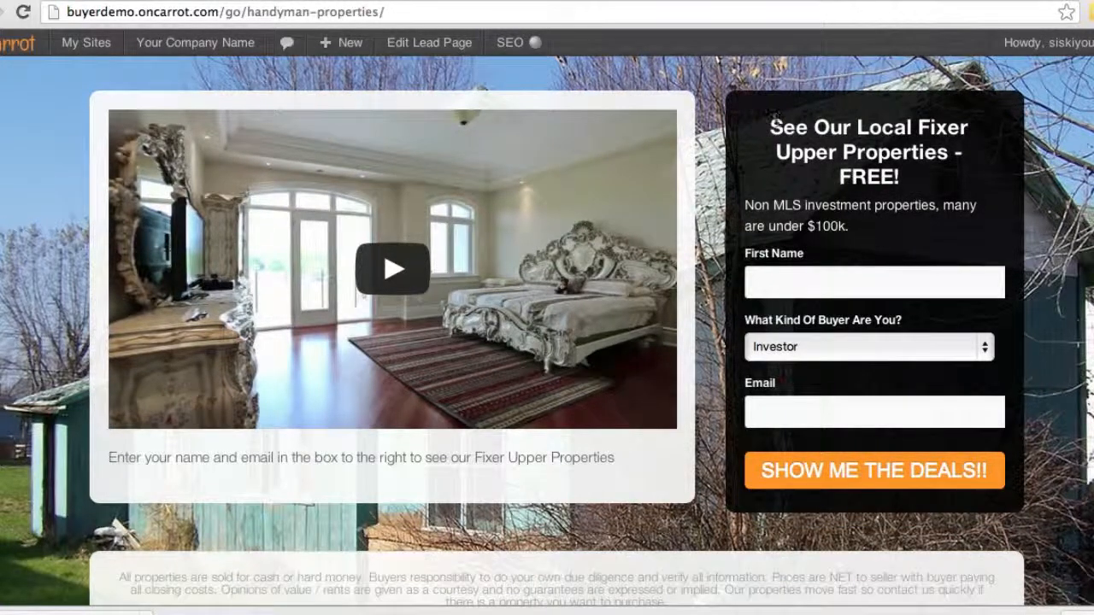
left_click_drag(769, 115, 892, 183)
left_click(991, 260)
scroll(1057, 308, "down", 3)
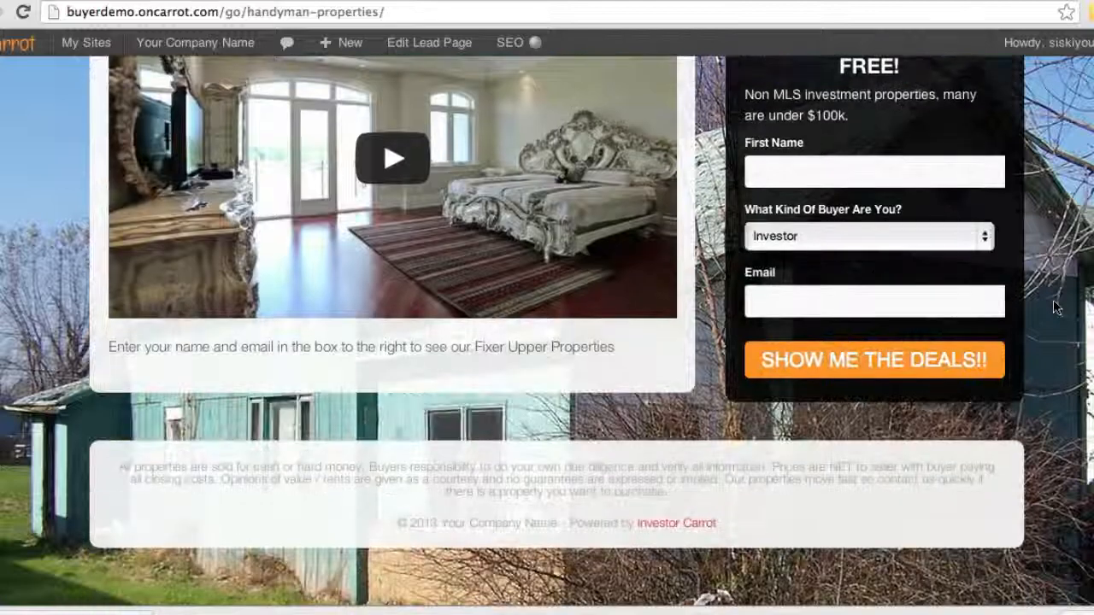
scroll(1057, 308, "up", 3)
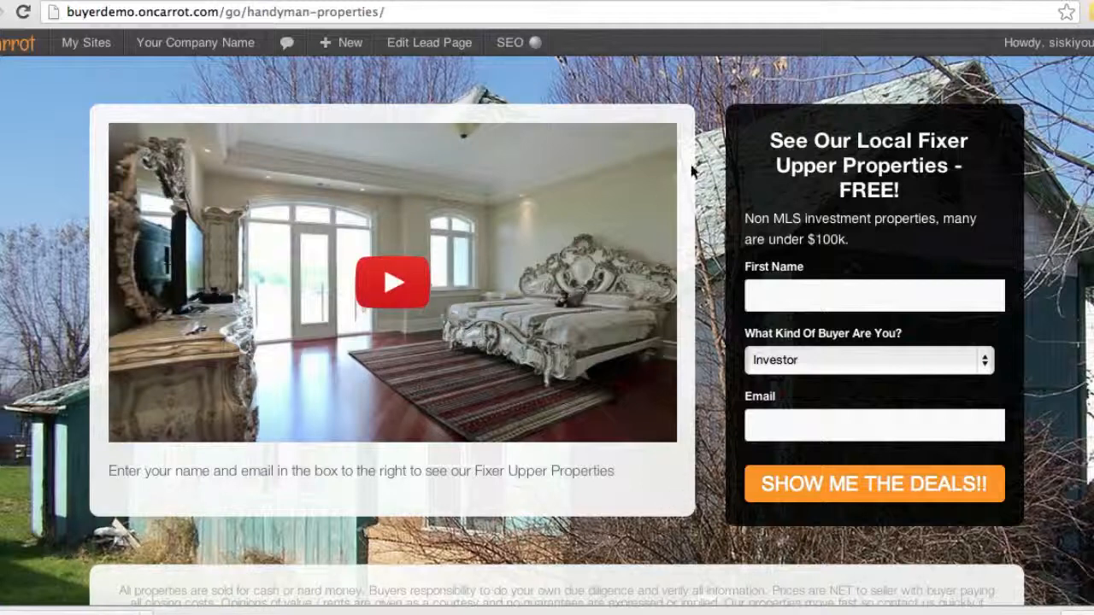
left_click_drag(813, 141, 843, 189)
left_click(843, 190)
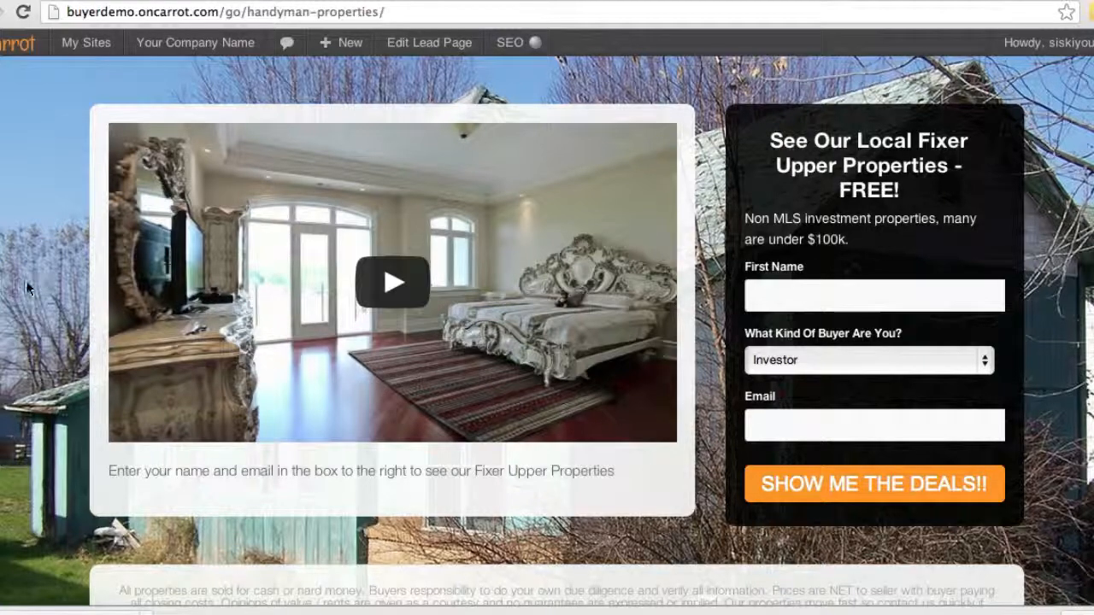
scroll(28, 288, "down", 3)
scroll(28, 288, "up", 3)
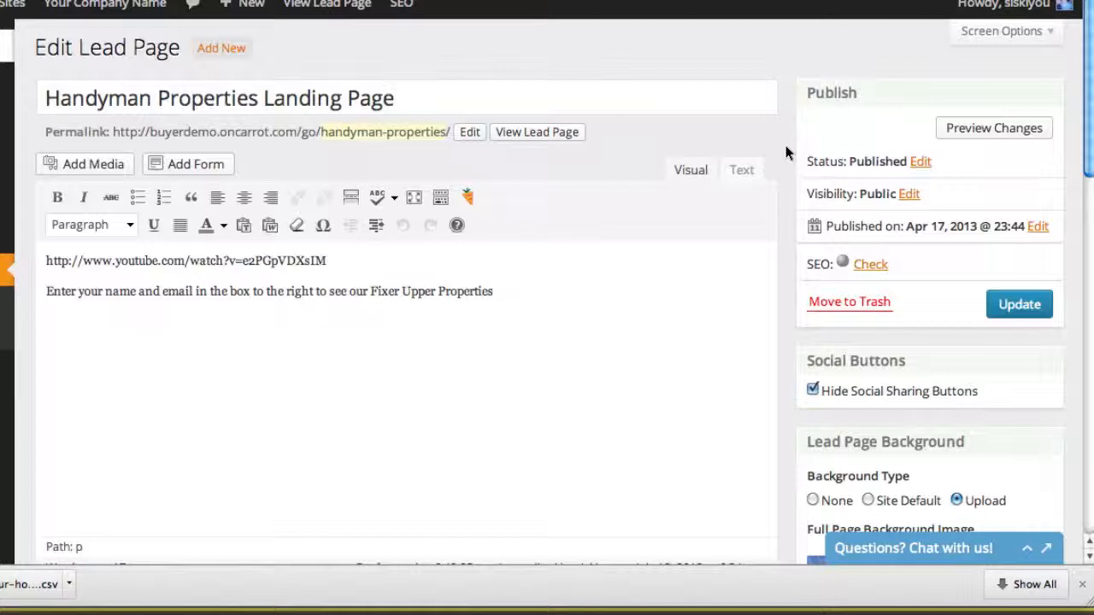
Examine the title of the Handyman Properties Landing Page in the editor without changing it
triple_click(530, 95)
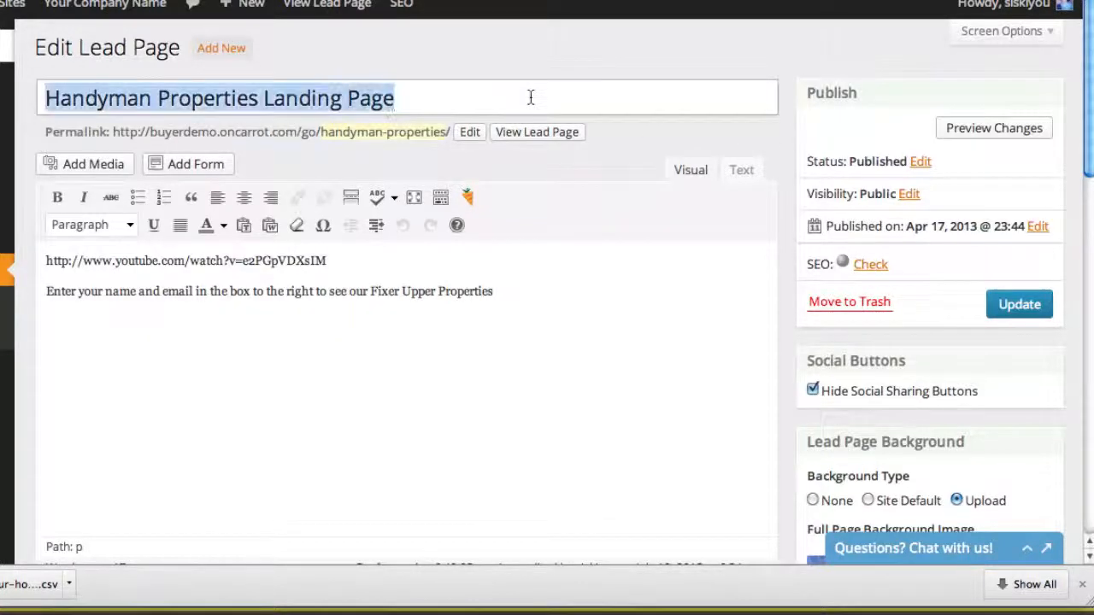
left_click(538, 97)
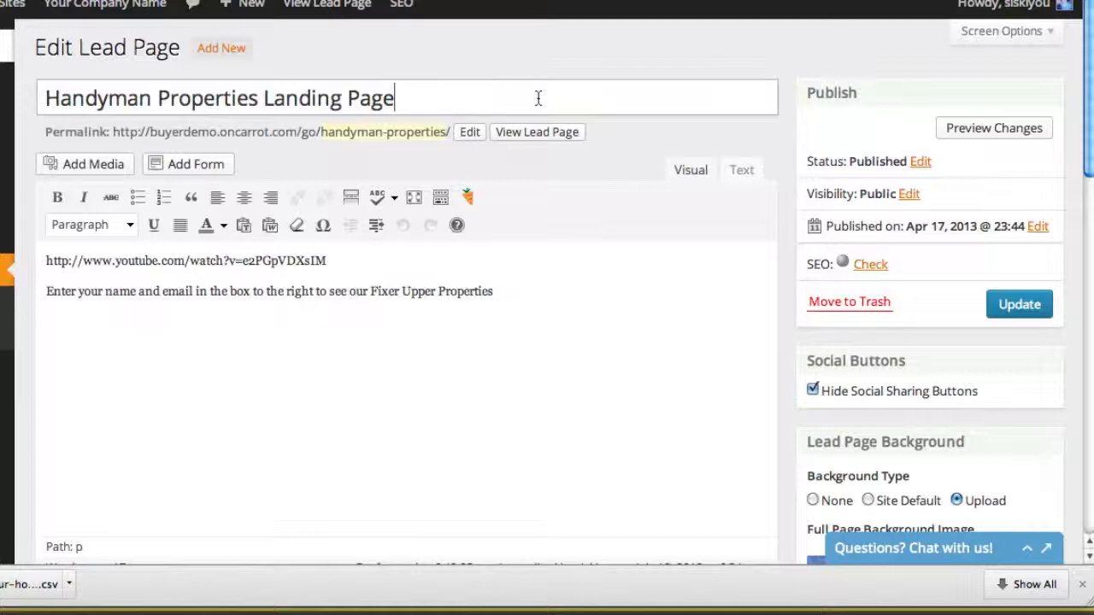
left_click_drag(539, 98, 45, 99)
left_click(46, 99)
left_click_drag(320, 76, 417, 94)
left_click(418, 94)
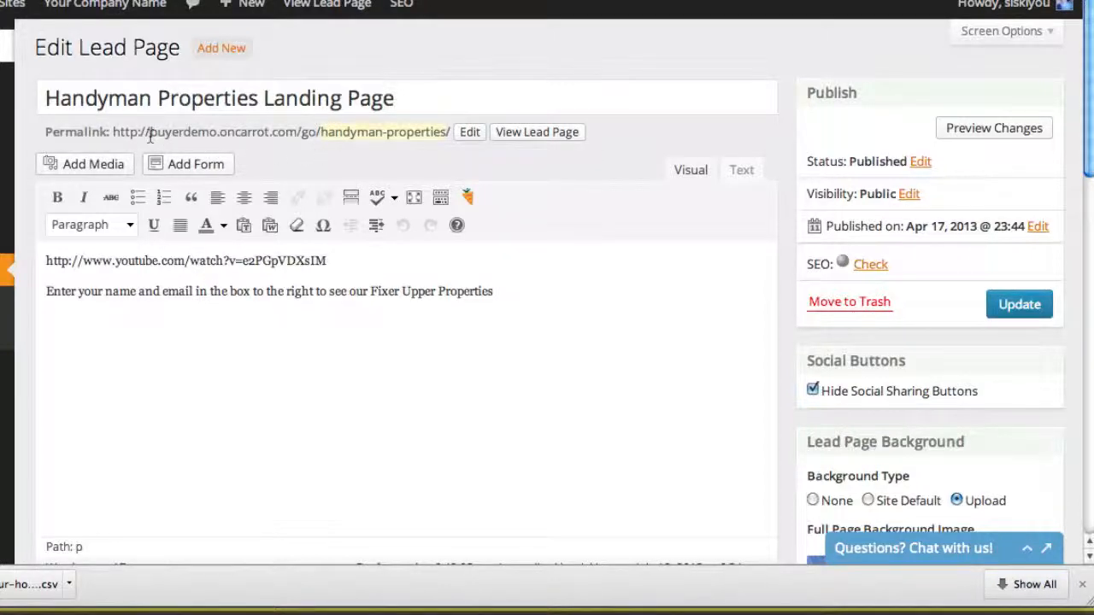
Examine the subdomain and domain parts of the lead page's permalink
left_click_drag(151, 137, 214, 143)
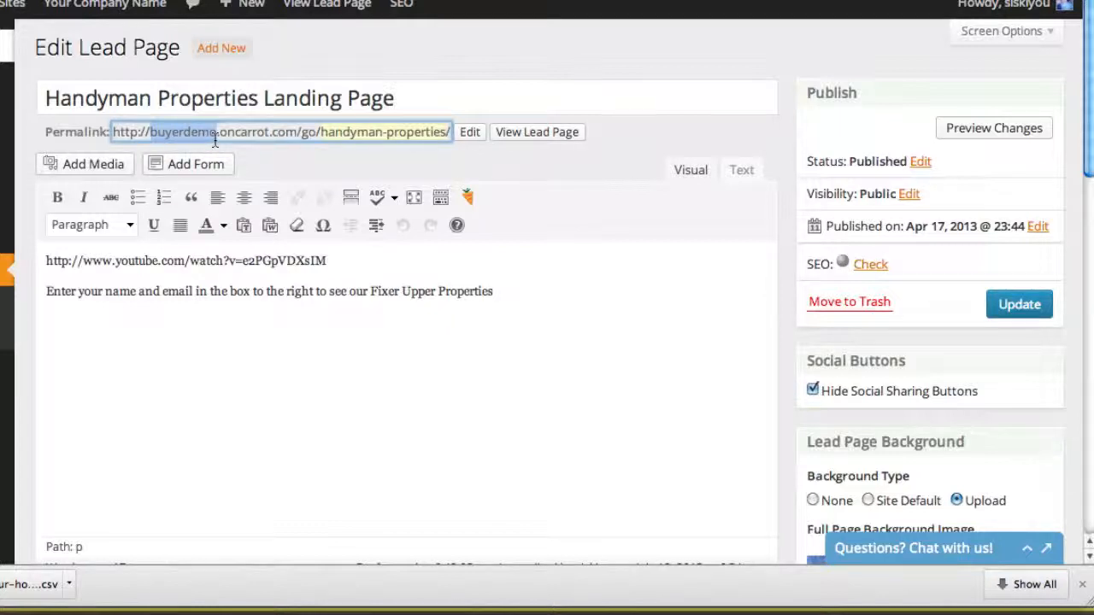
left_click(215, 140)
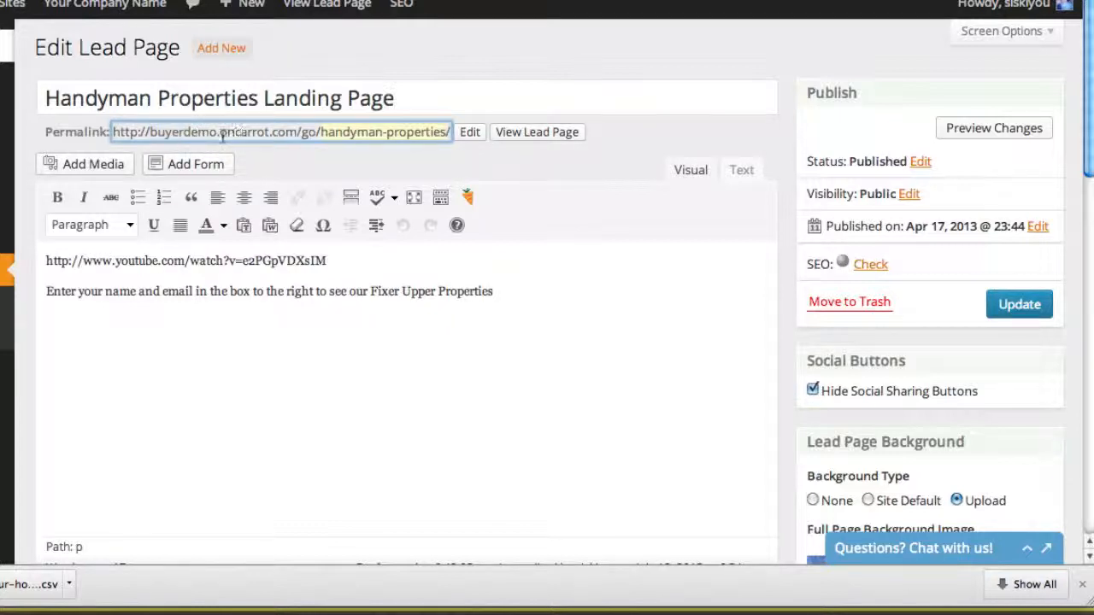
left_click_drag(222, 136, 268, 136)
left_click(268, 136)
left_click_drag(298, 132, 150, 132)
left_click(150, 133)
left_click(267, 132)
left_click(150, 132)
Shorten the lead page's permalink slug to "handyman"
left_click(362, 132)
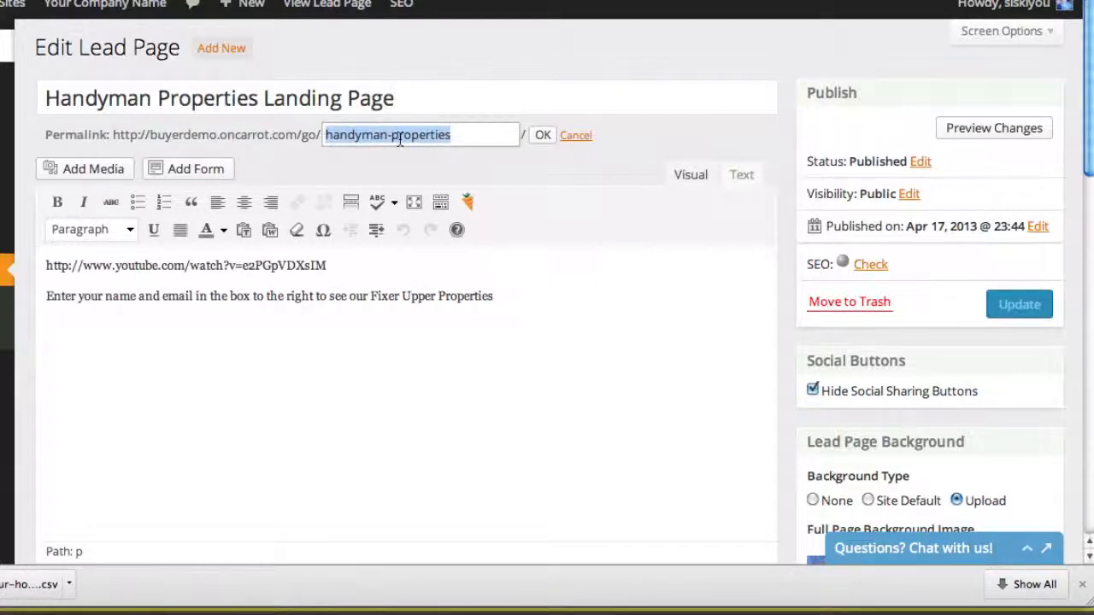
left_click_drag(388, 135, 484, 139)
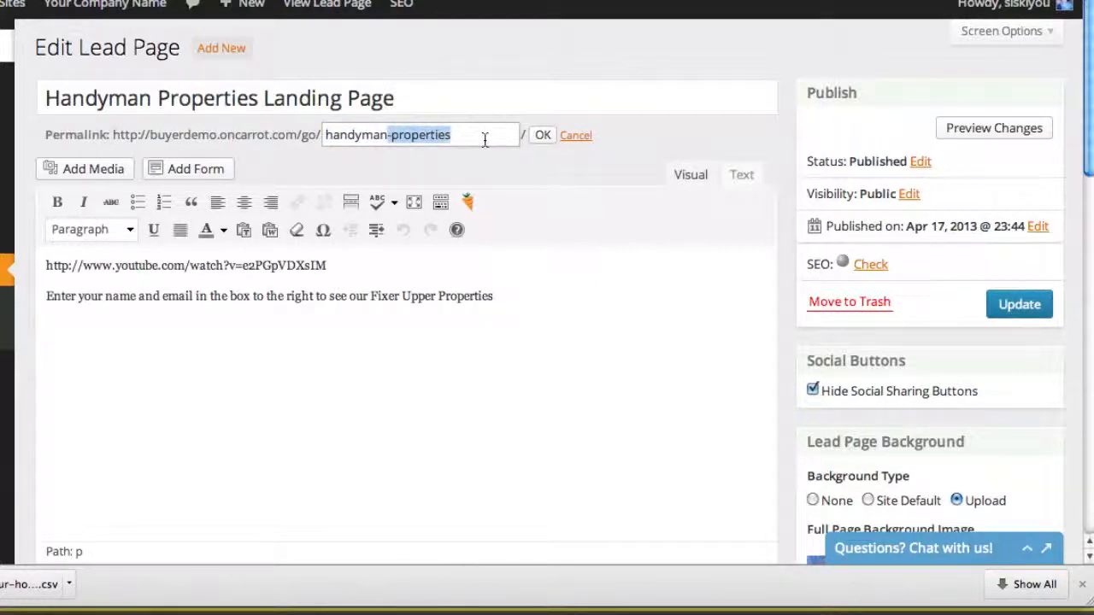
key("BackSpace")
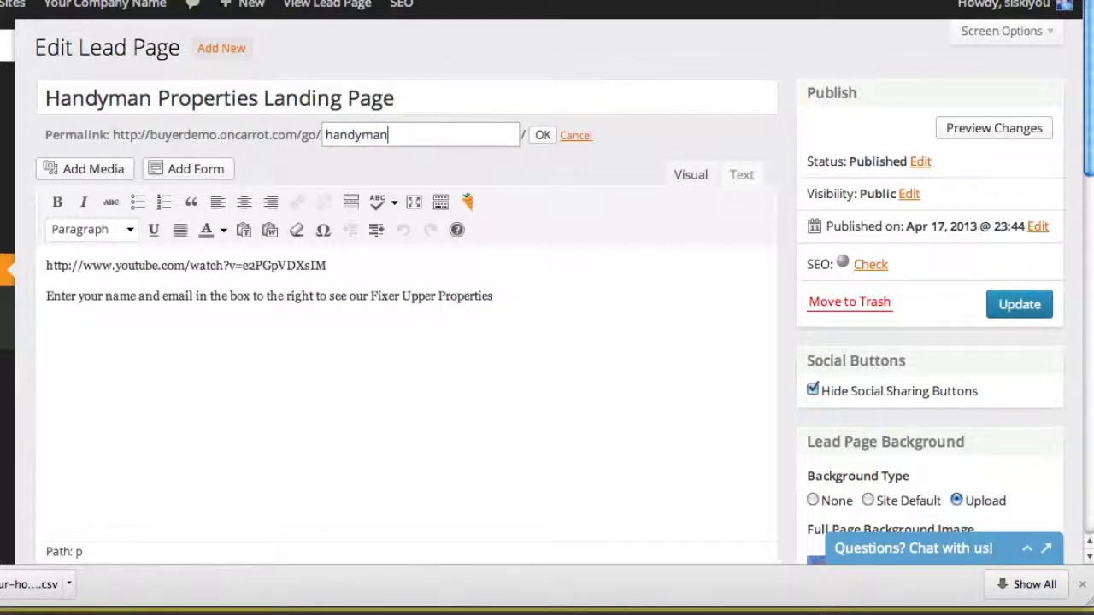
left_click(535, 135)
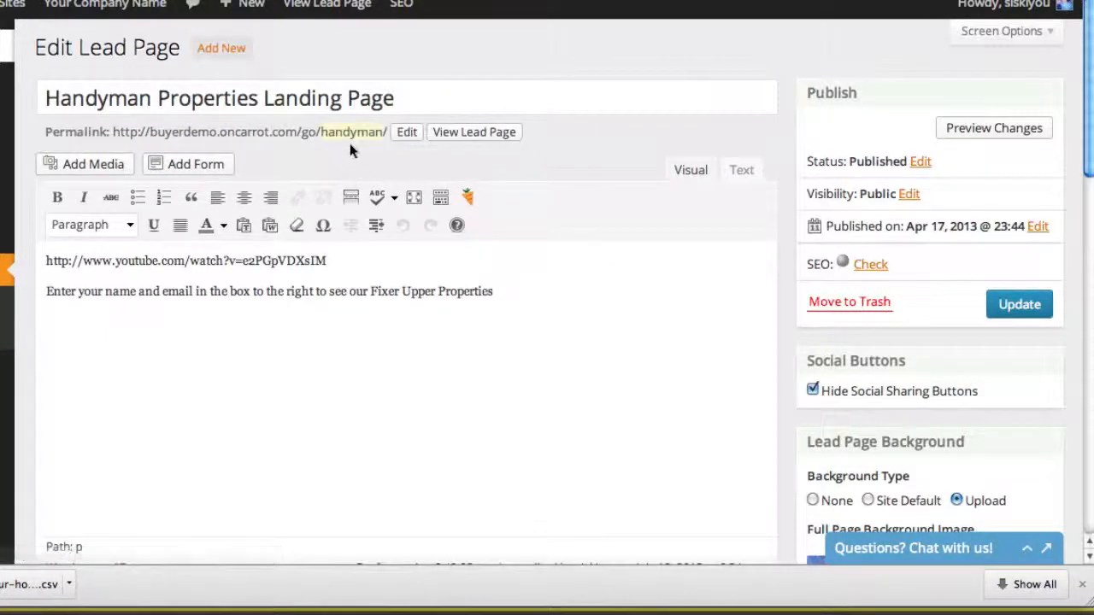
Restore the lead page's permalink slug to "handyman-properties"
left_click(406, 134)
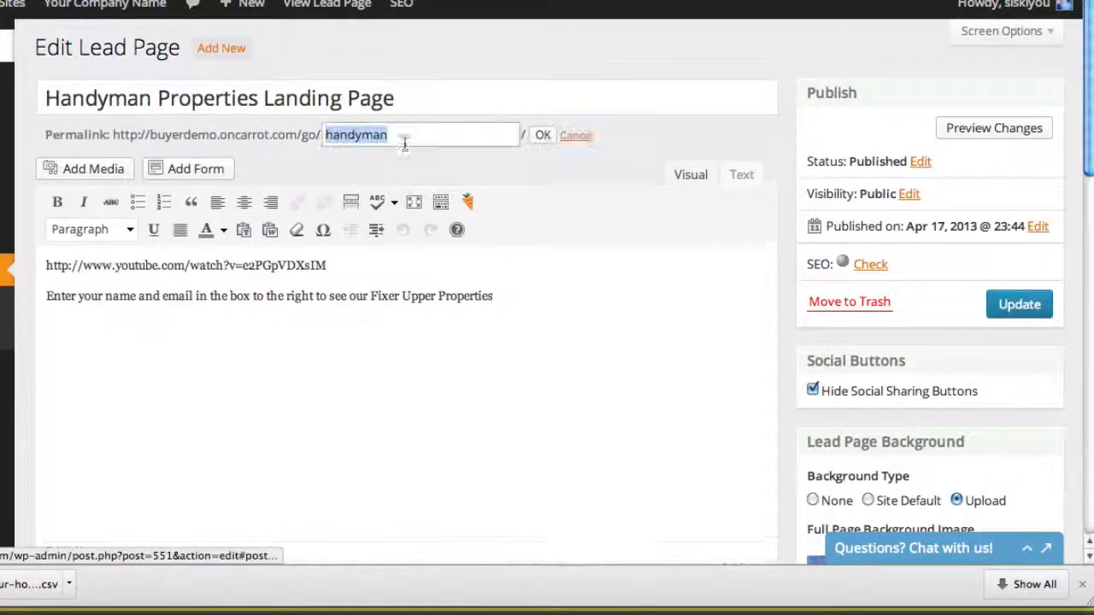
left_click(407, 136)
type("-pr")
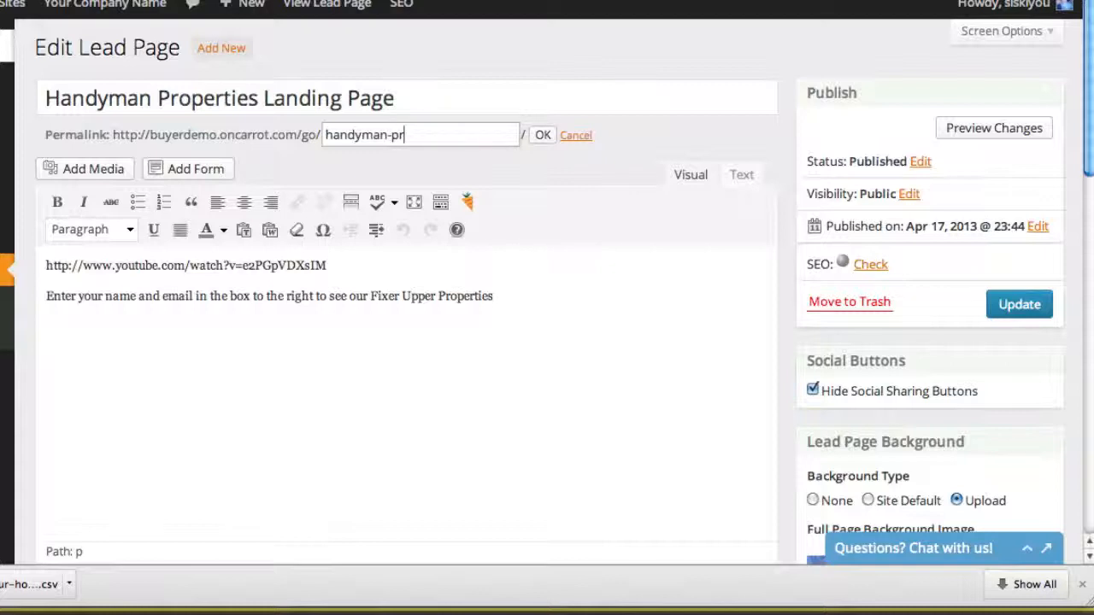
type("oper")
type("ties")
left_click(541, 138)
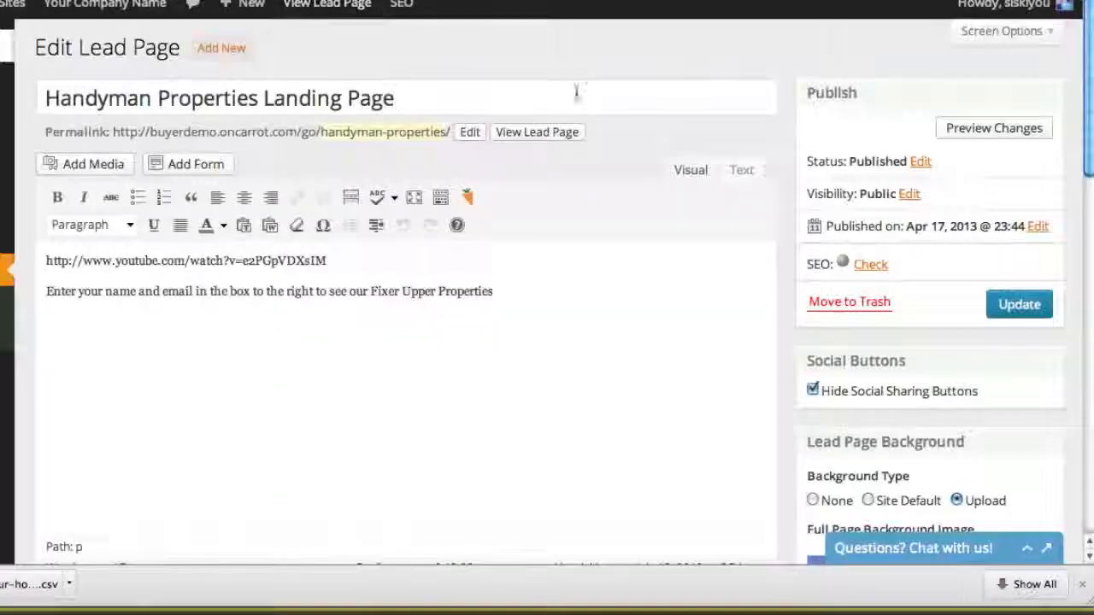
Compare the published page with the editor's YouTube link and body text, and review the General Lead Options
scroll(782, 118, "down", 1)
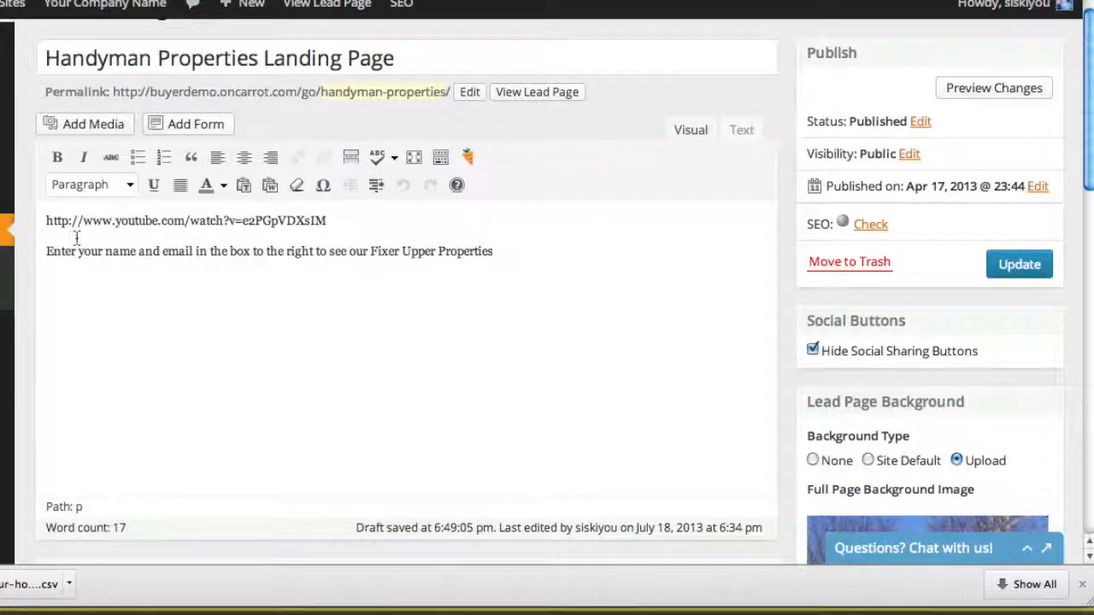
left_click_drag(47, 220, 530, 253)
left_click(546, 253)
scroll(786, 252, "down", 4)
scroll(786, 245, "down", 7)
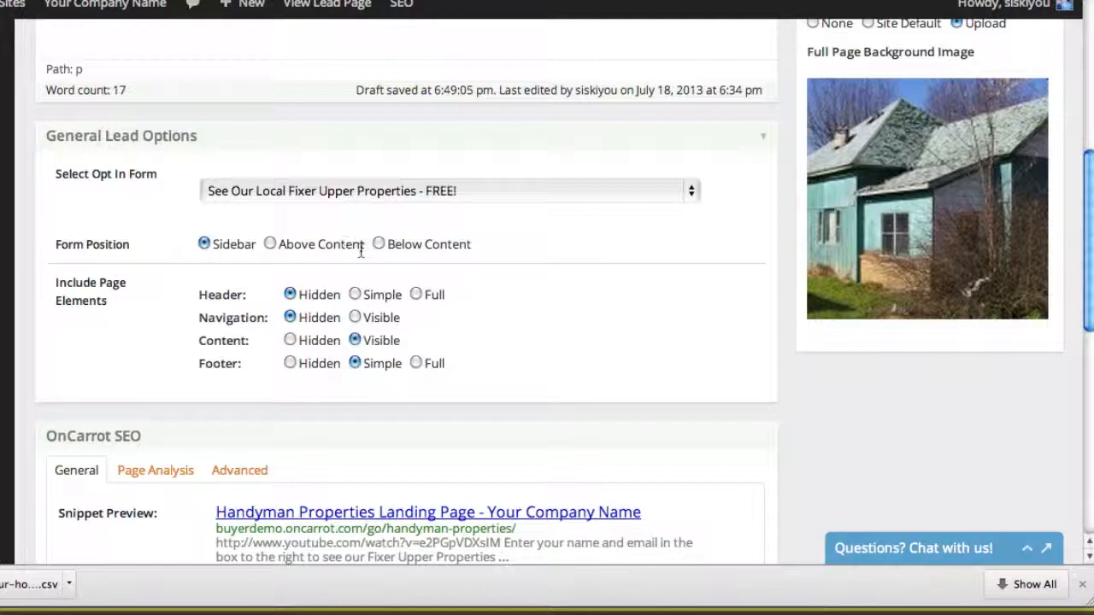
Examine the headline of the published Seattle investment properties under $100k page, and return to the handyman lead page editor
left_click(327, 4)
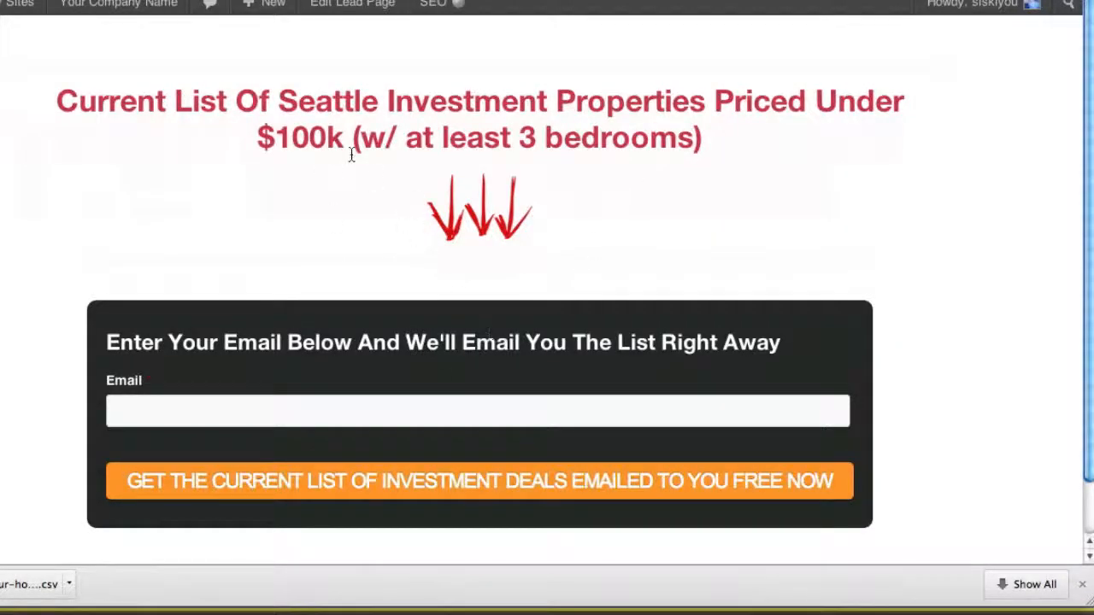
left_click_drag(333, 100, 480, 157)
left_click(481, 156)
mouse_move(511, 149)
left_mouse_down()
mouse_move(417, 102)
mouse_move(389, 101)
mouse_move(520, 143)
left_mouse_up()
left_click(389, 101)
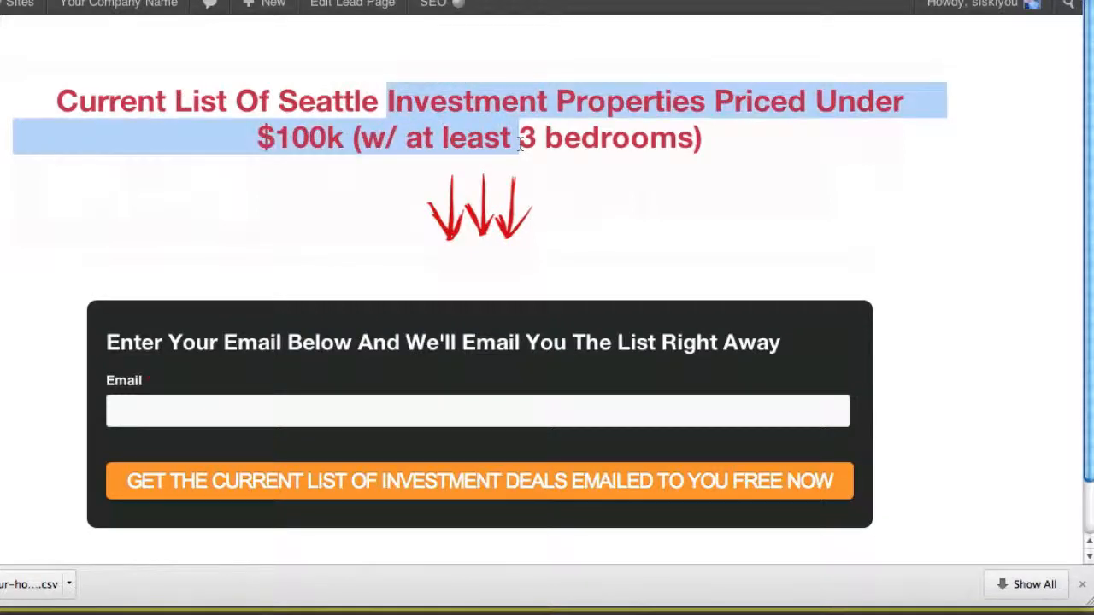
left_click(520, 144)
left_click(253, 1)
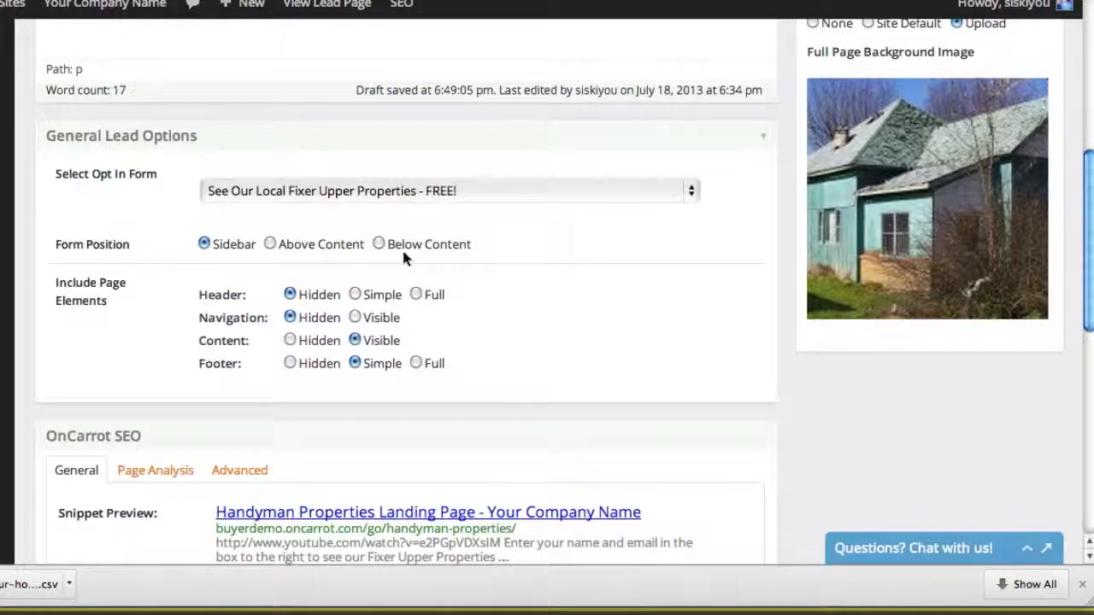
Set the opt-in form to Custom Opt-In Form Code (defined below) and check the note under the code field
left_click(313, 201)
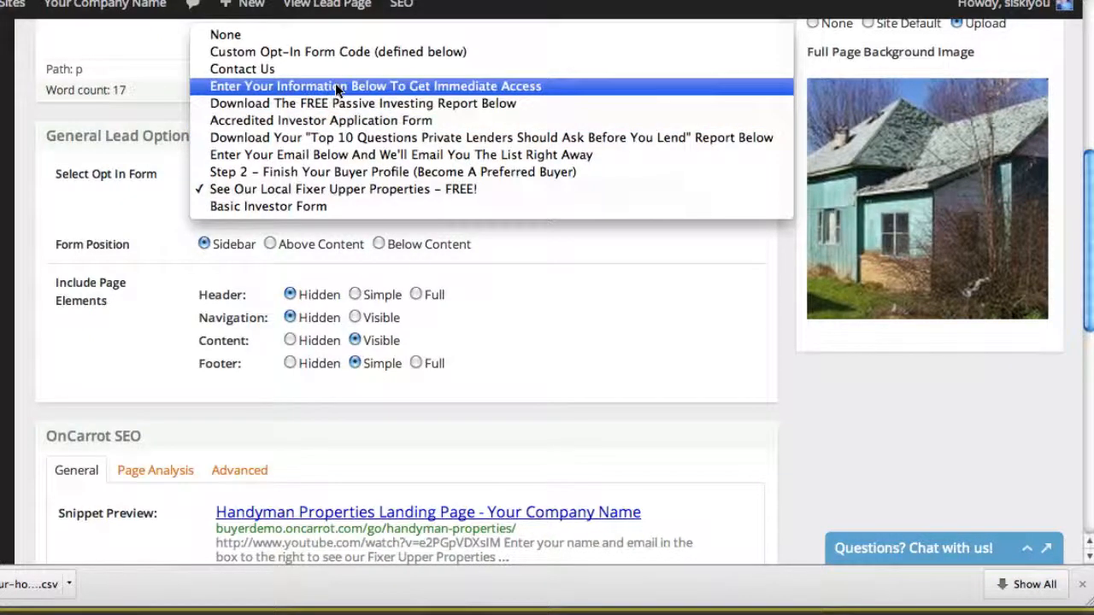
left_click(374, 53)
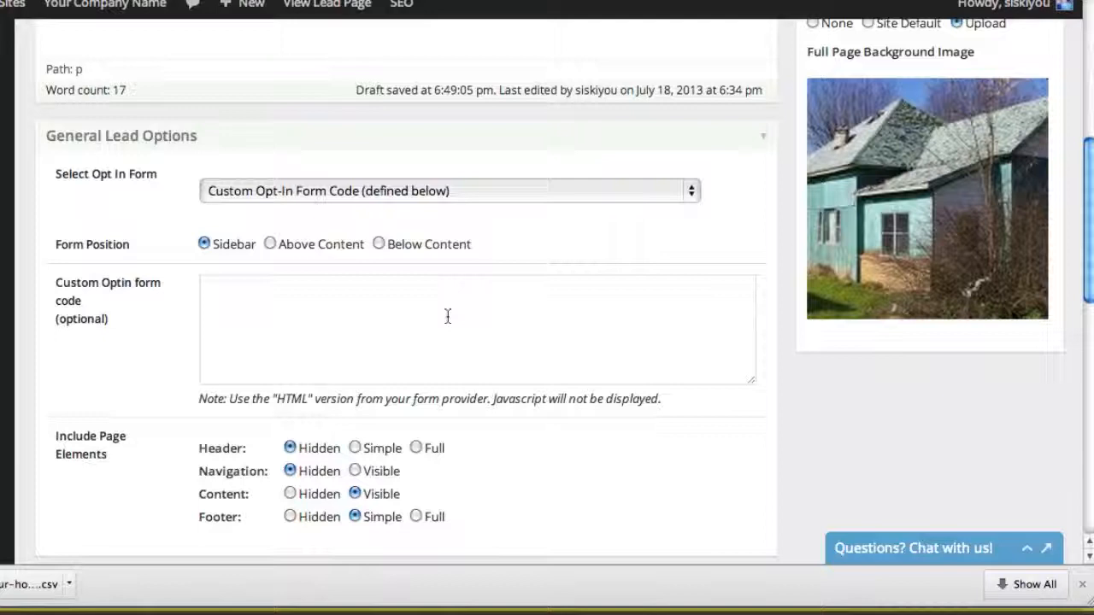
left_click(447, 316)
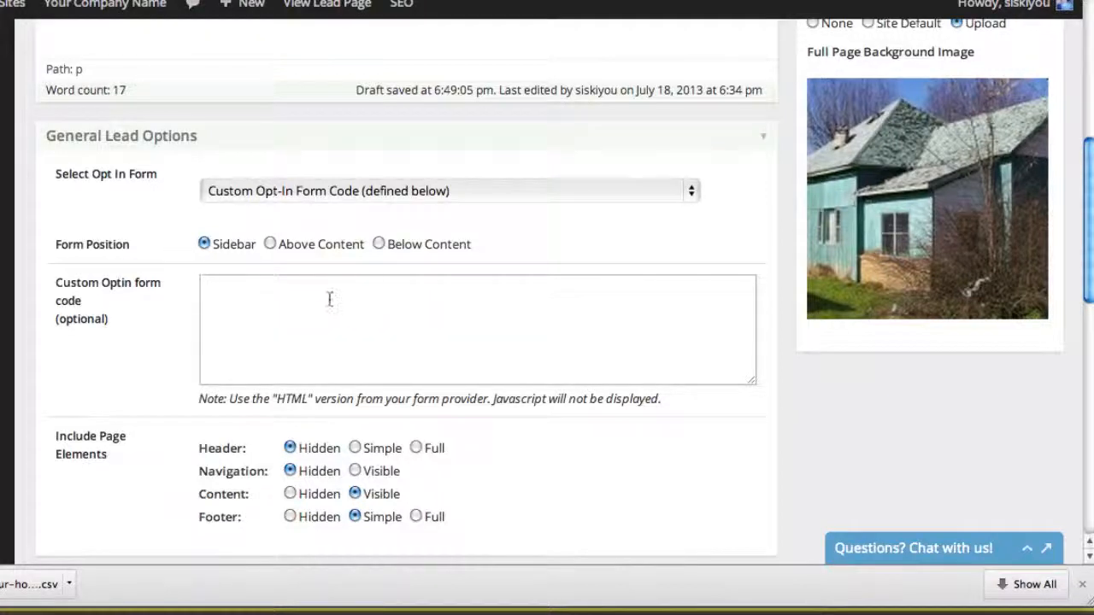
left_click_drag(275, 400, 508, 408)
left_click(508, 408)
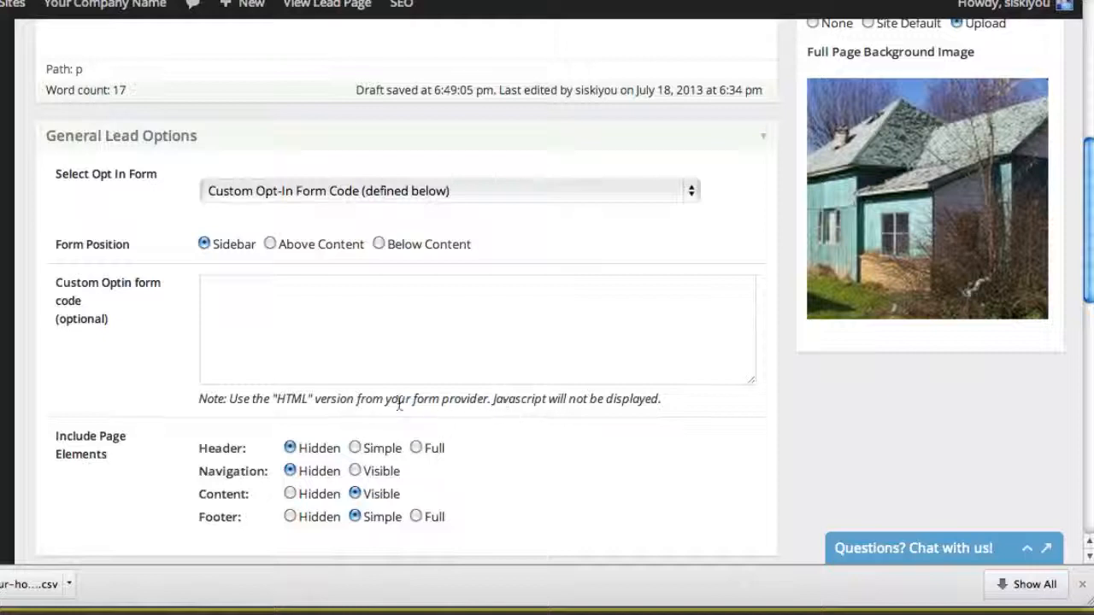
Set the lead page's opt-in form to "See Our Local Fixer Upper Properties - FREE!"
left_click(369, 344)
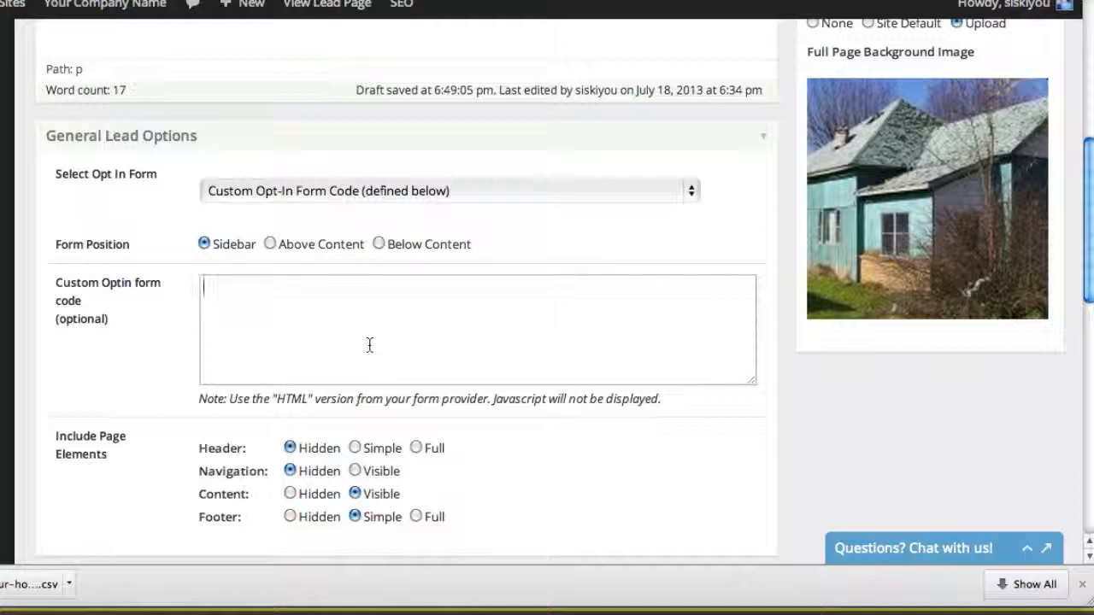
left_click(363, 196)
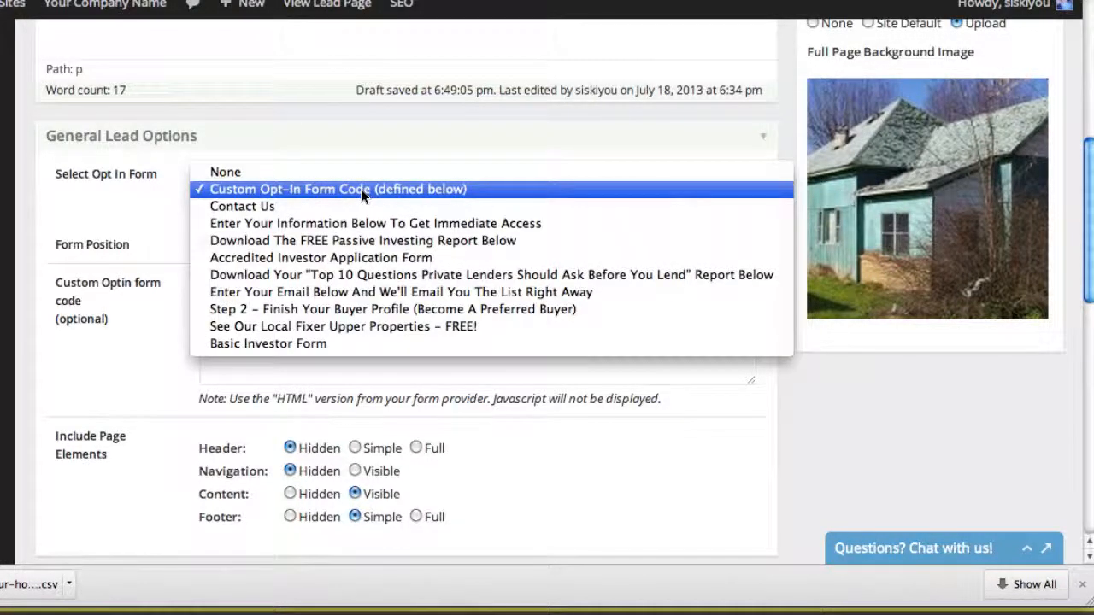
left_click(339, 327)
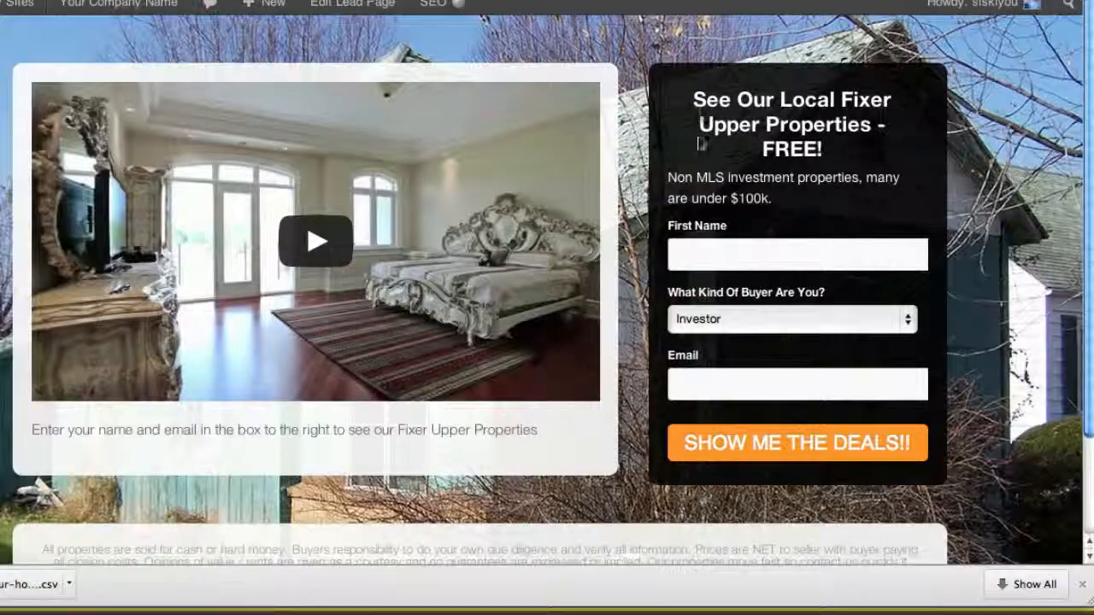
Compare the opt-in form's heading on the published page with the form selected in the lead page editor
mouse_move(693, 101)
left_mouse_down()
mouse_move(810, 126)
mouse_move(815, 152)
mouse_move(703, 91)
mouse_move(716, 87)
left_mouse_up()
left_click(813, 152)
left_click(716, 87)
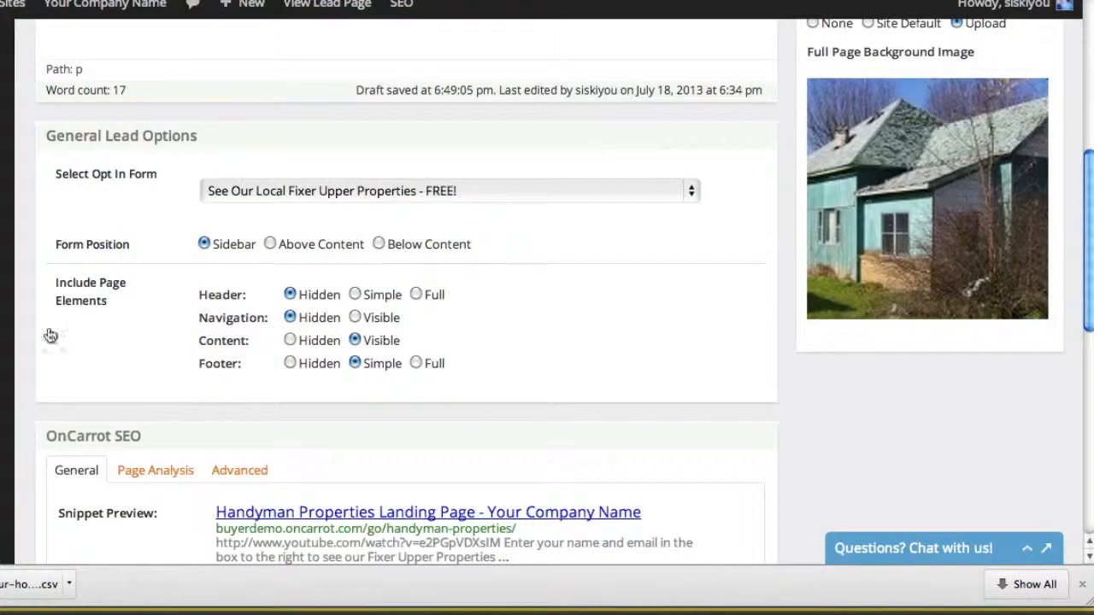
scroll(44, 333, "up", 5)
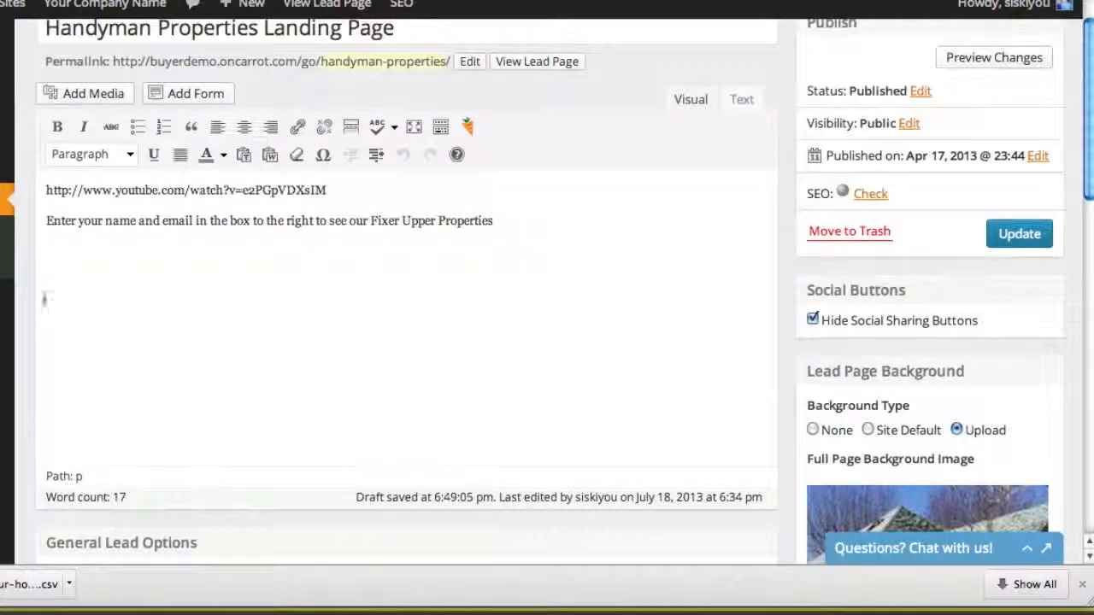
mouse_move(8, 134)
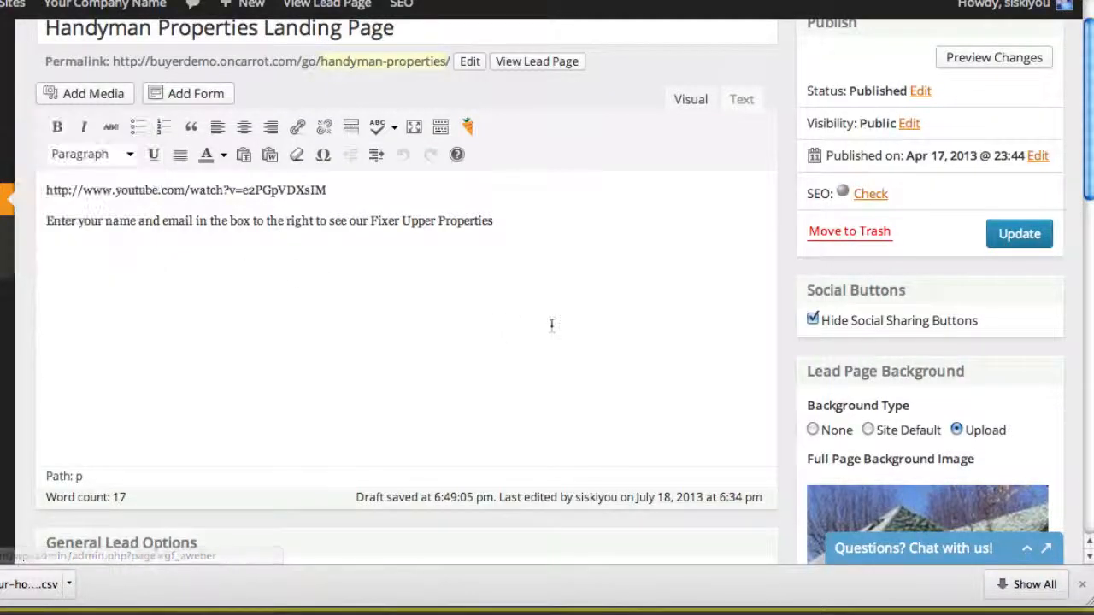
scroll(786, 262, "down", 5)
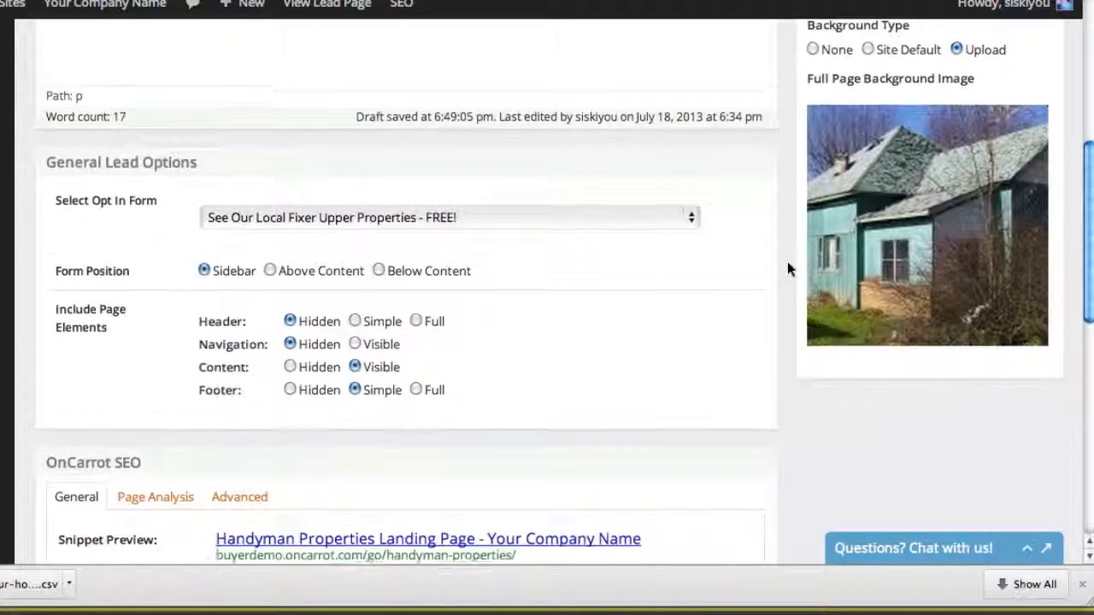
scroll(788, 263, "up", 1)
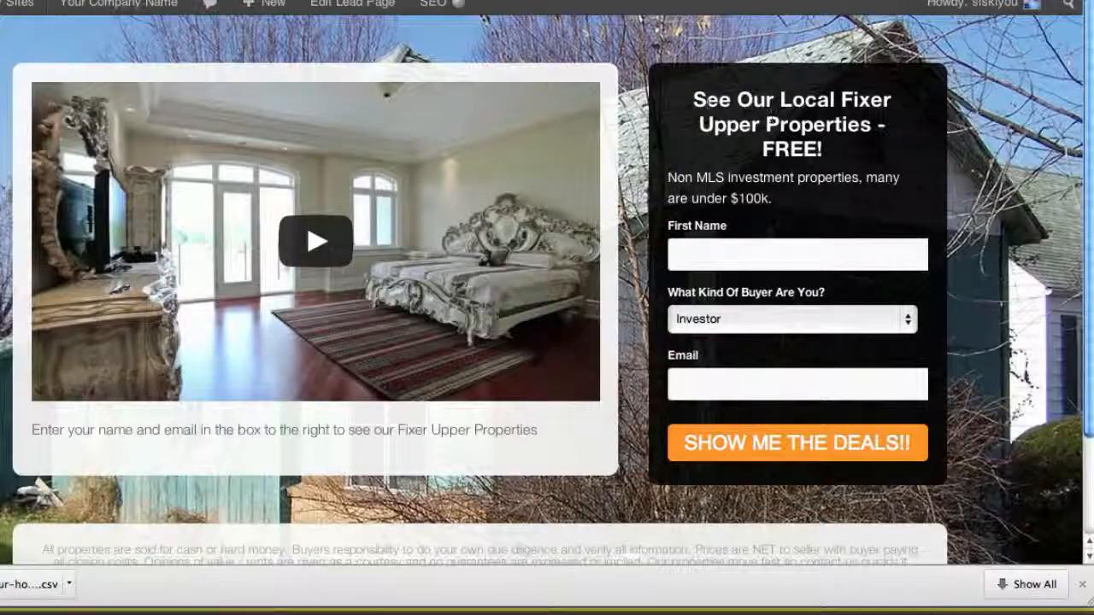
left_click_drag(709, 103, 785, 152)
left_click(784, 152)
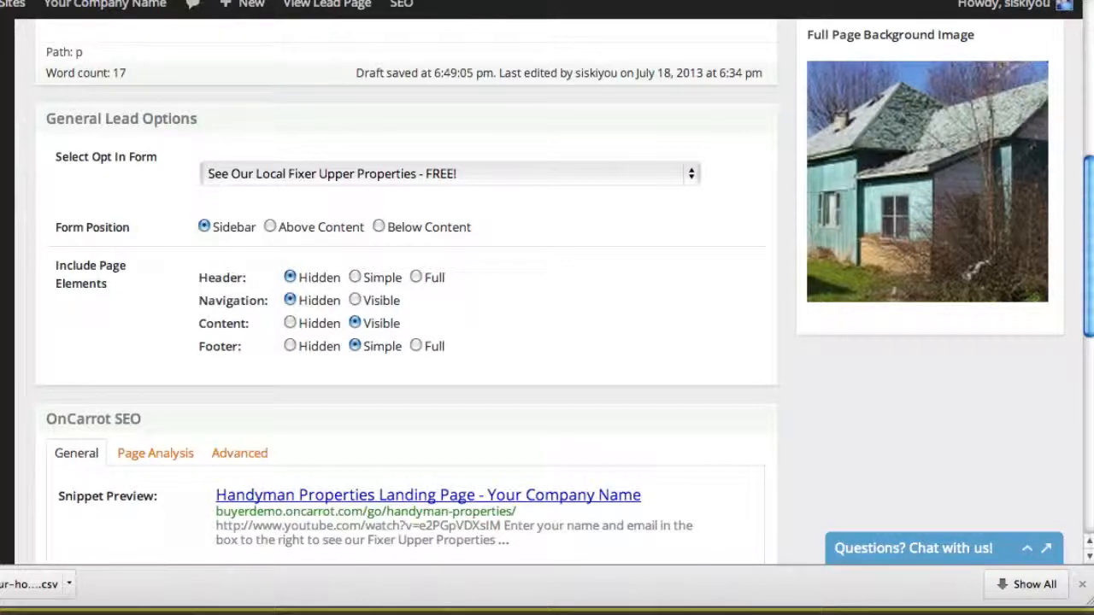
Try the Simple and Full header options, set the header back to Hidden, and check the form heading on the published page
left_click(355, 280)
left_click(416, 278)
left_click(290, 278)
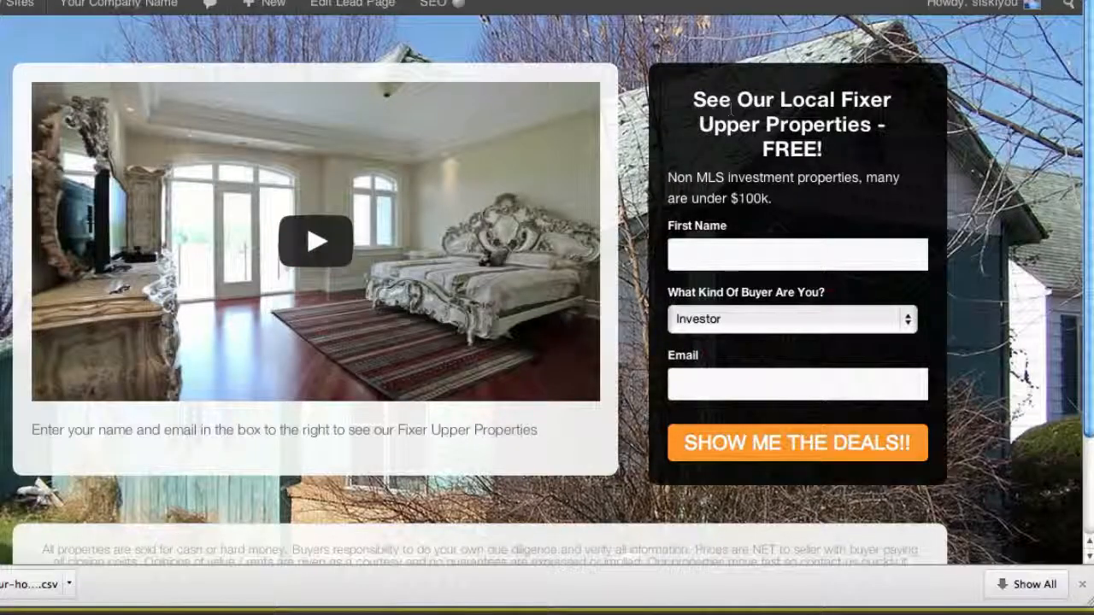
left_click_drag(737, 100, 794, 150)
left_click(777, 153)
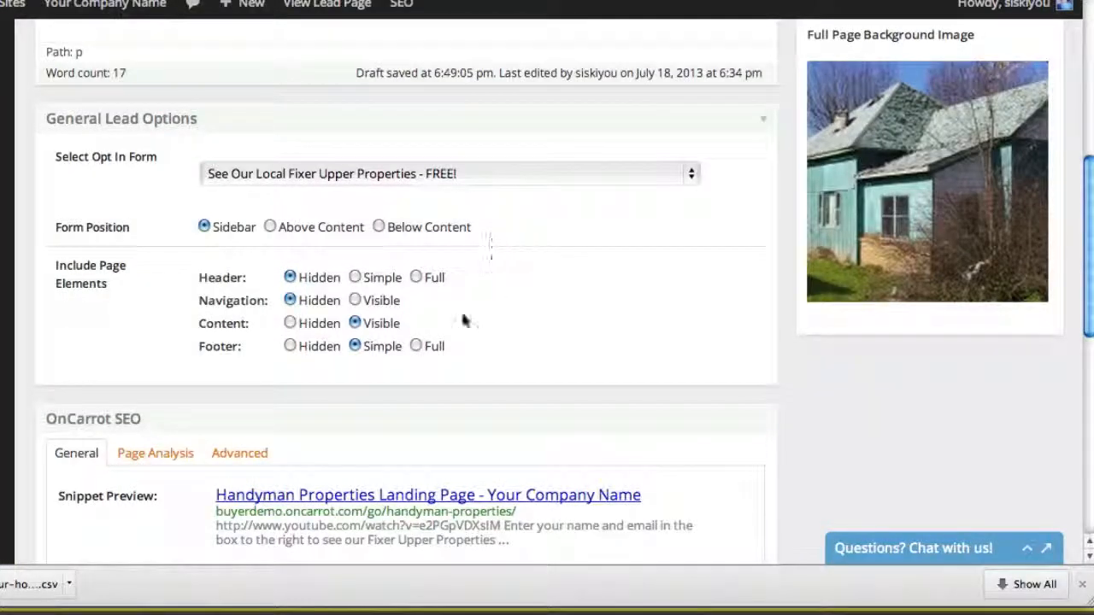
Set Navigation to Visible and Header to Simple for the lead page, and update it
left_click(355, 301)
left_click(355, 278)
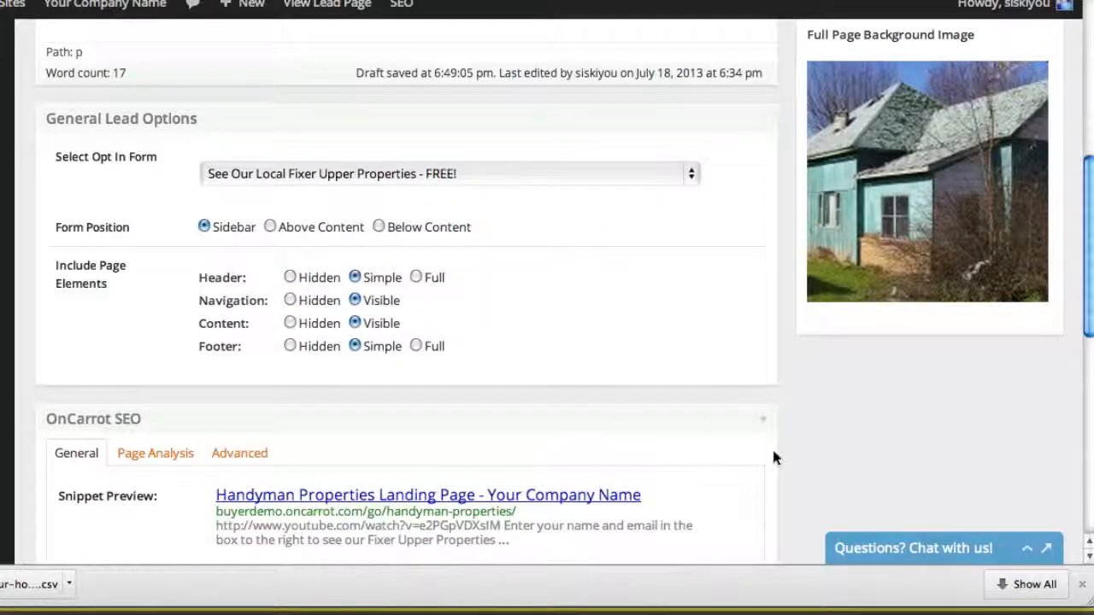
scroll(774, 457, "up", 3)
scroll(771, 458, "up", 3)
left_click(1019, 304)
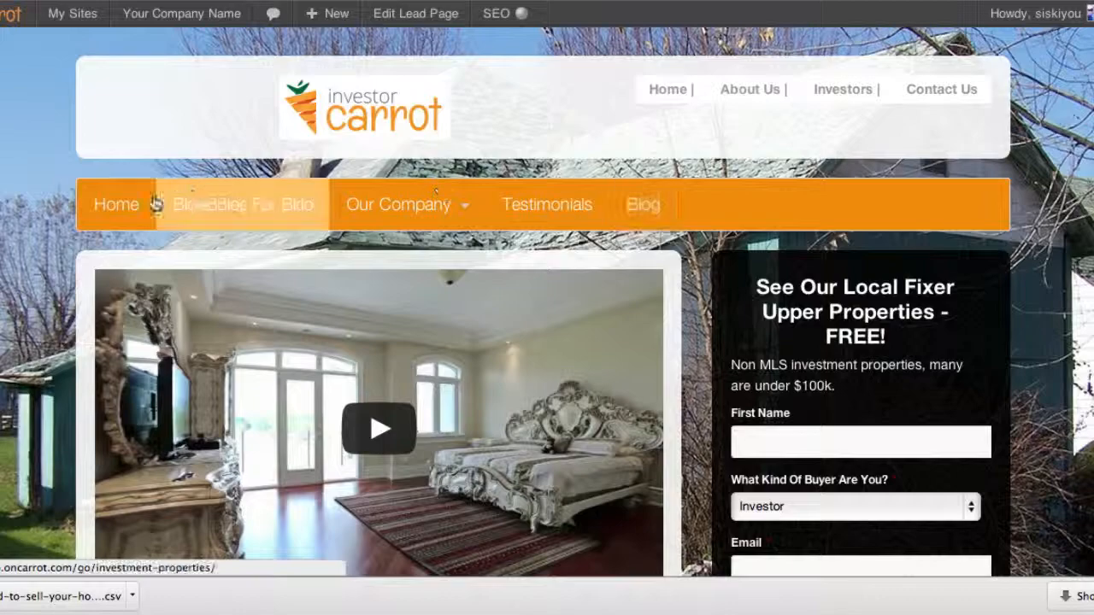
Review the published page's header, navigation bar and footer, and return to the lead page editor
scroll(1073, 270, "down", 5)
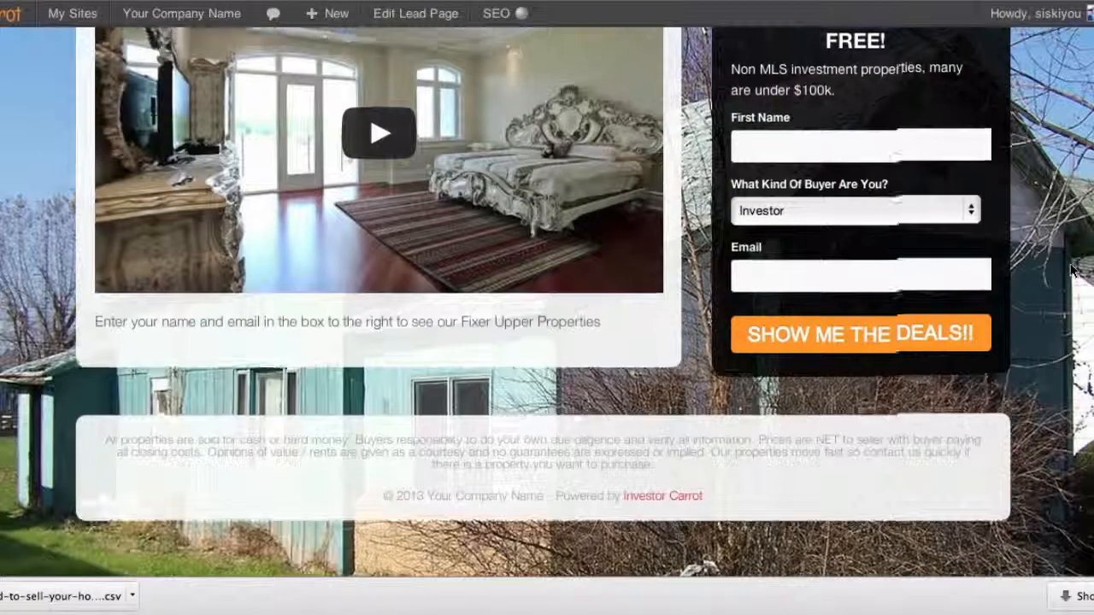
scroll(1072, 270, "up", 5)
scroll(1073, 270, "down", 3)
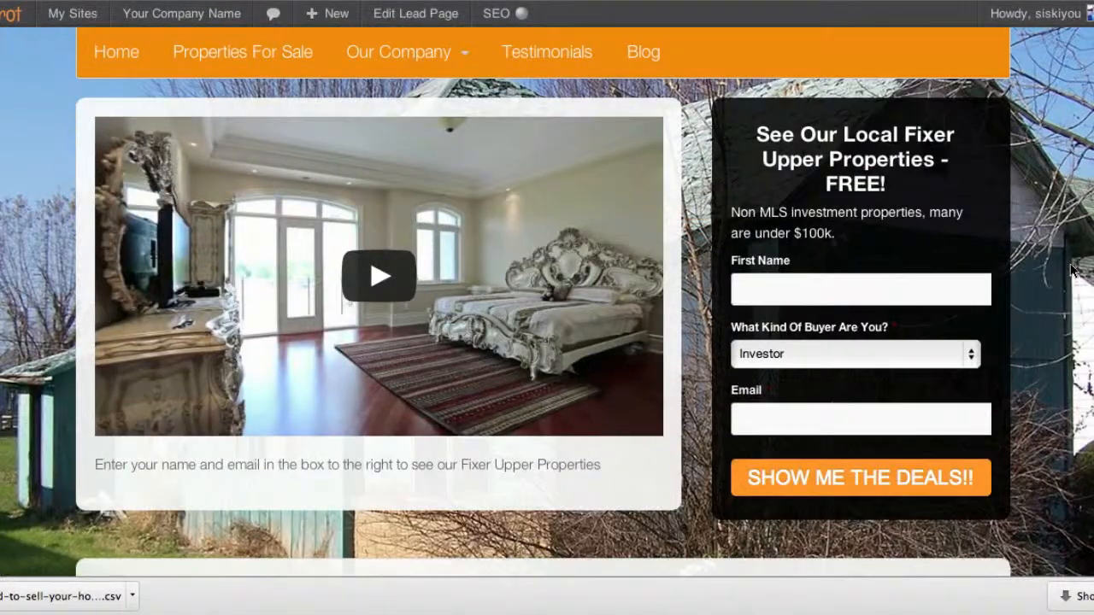
scroll(1072, 270, "up", 3)
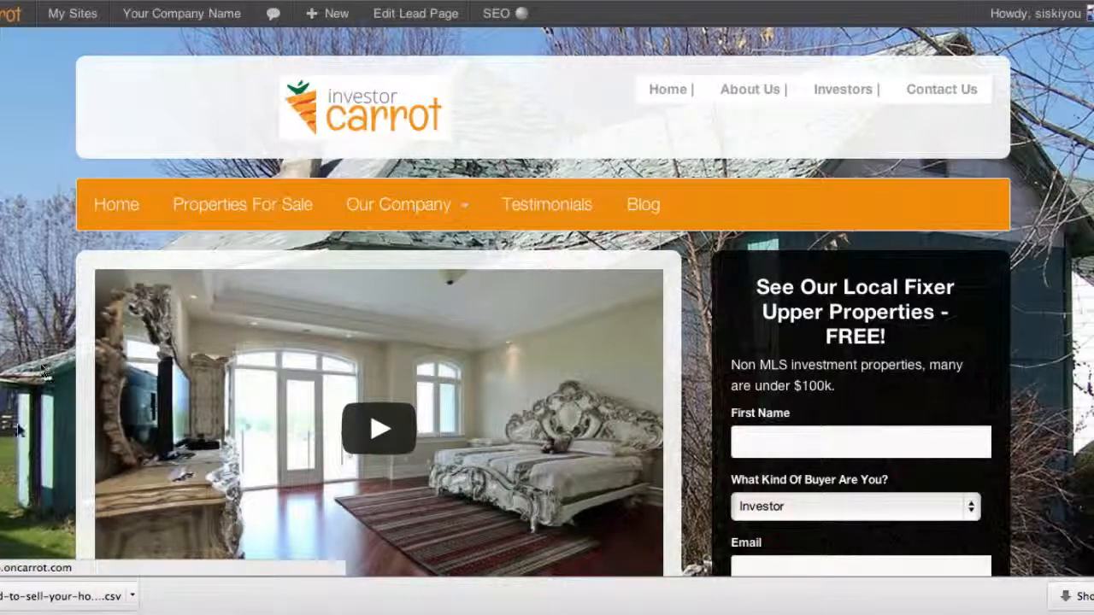
left_click(230, 0)
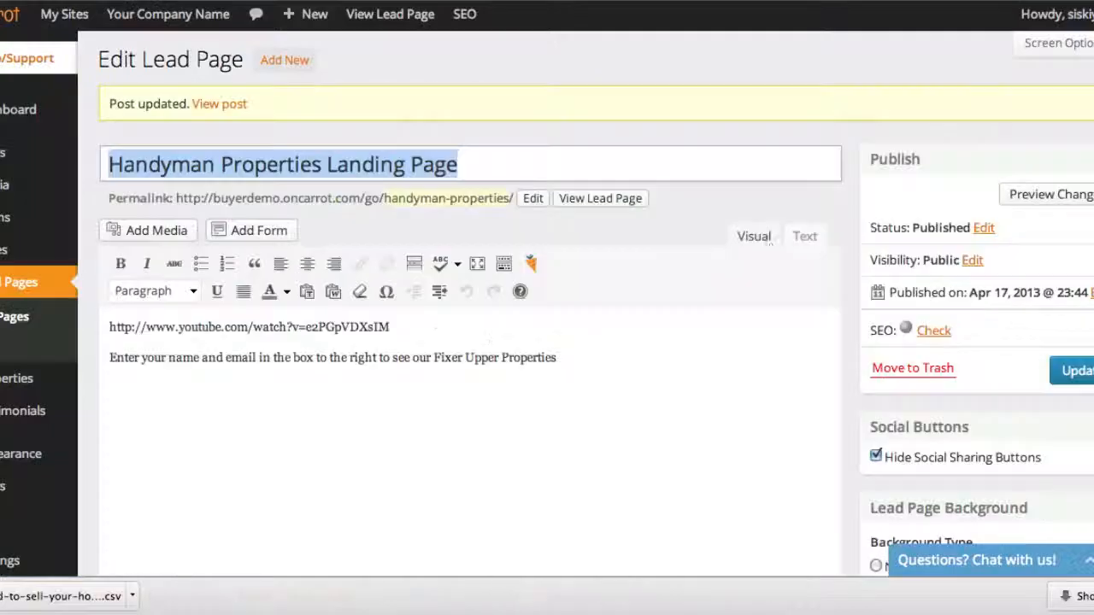
Set Header, Navigation and Content to Hidden in the included page elements, and update the lead page
scroll(836, 301, "down", 6)
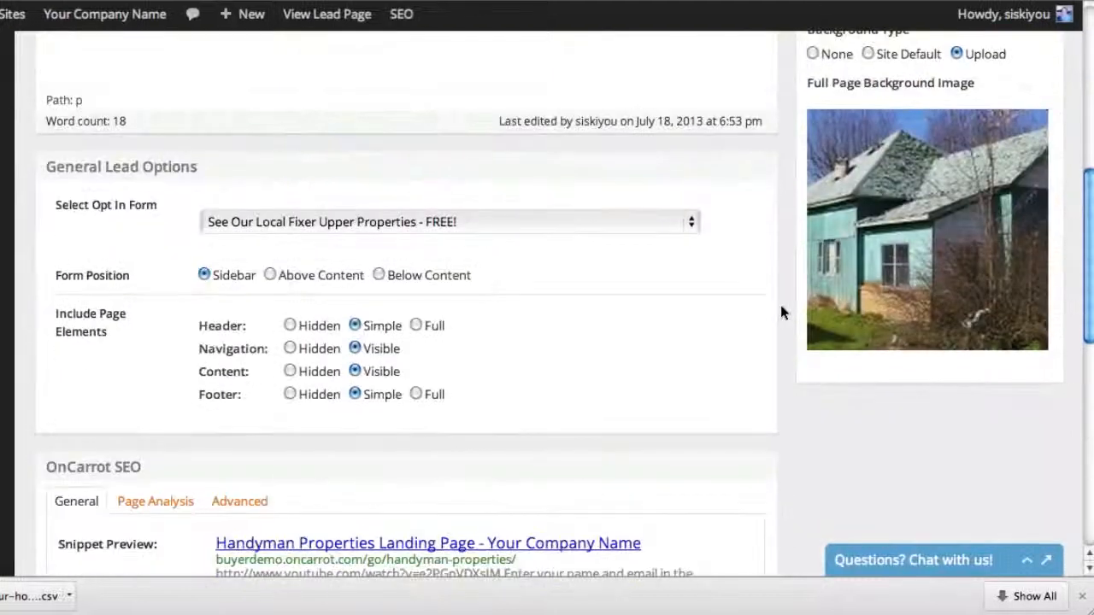
left_click(291, 328)
left_click(291, 349)
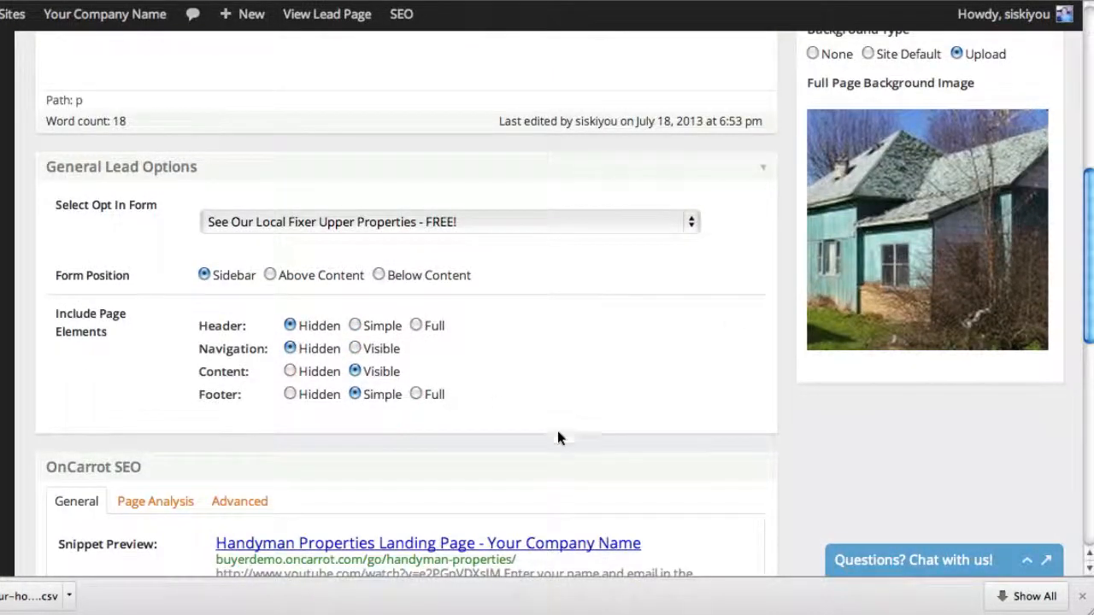
left_click(291, 371)
scroll(887, 449, "up", 10)
left_click(1018, 297)
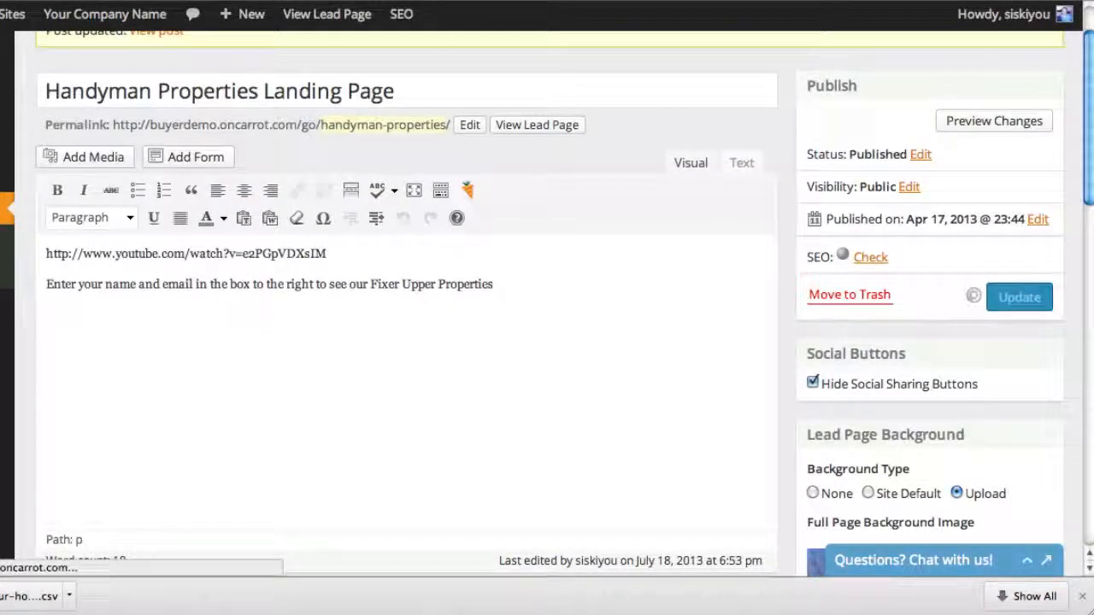
Reload the published lead page to check its layout with the content hidden, and return to the editor
key("ctrl+Tab")
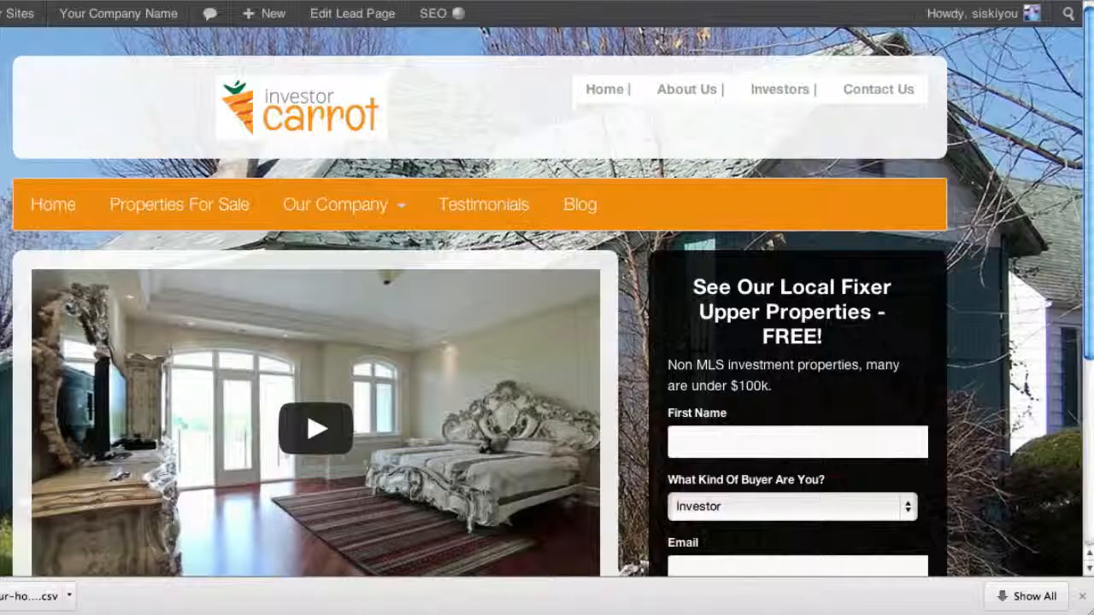
key("super+r")
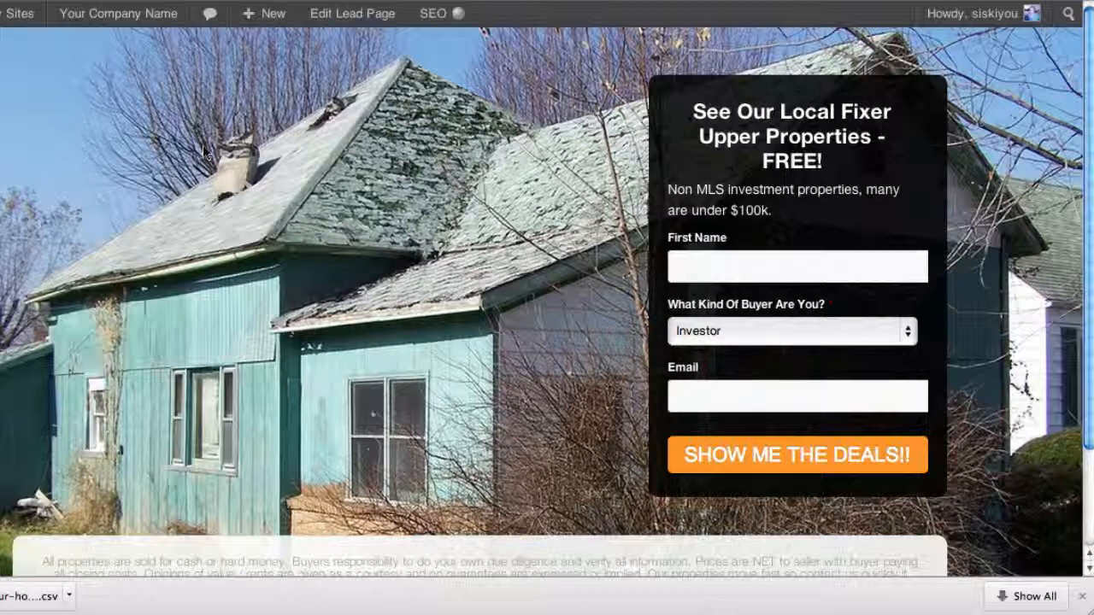
left_click(589, 1)
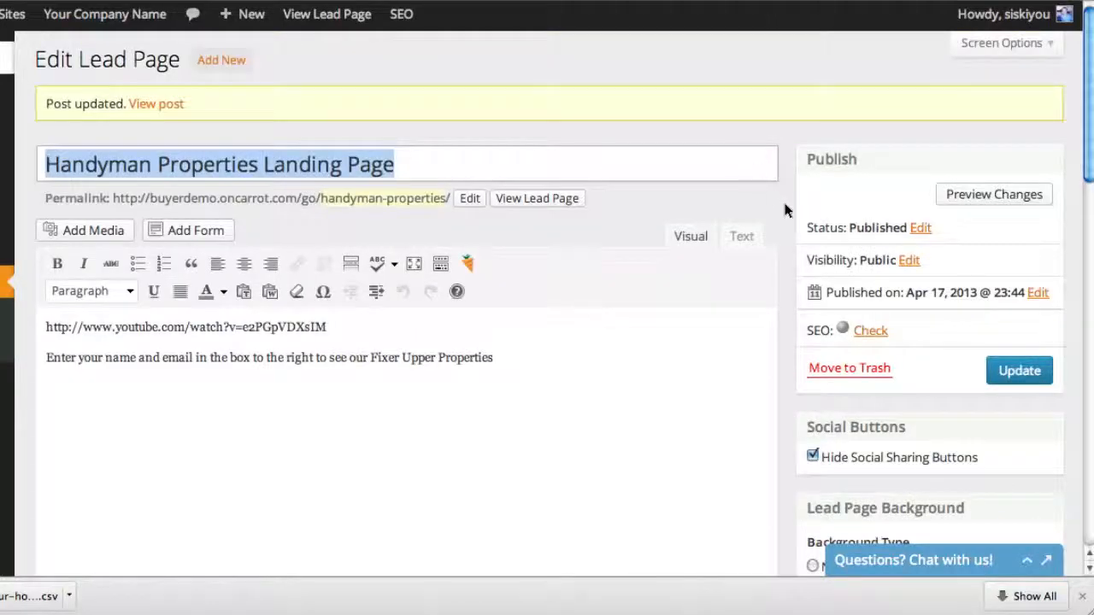
Set the lead page's Content element to Visible
scroll(784, 210, "down", 10)
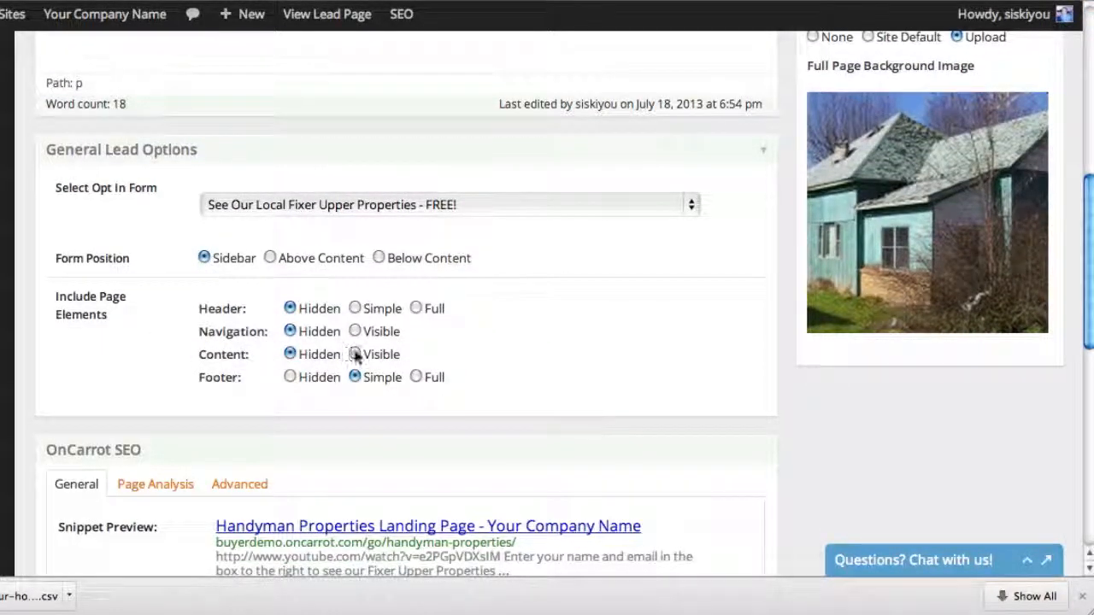
left_click(355, 356)
scroll(827, 431, "up", 5)
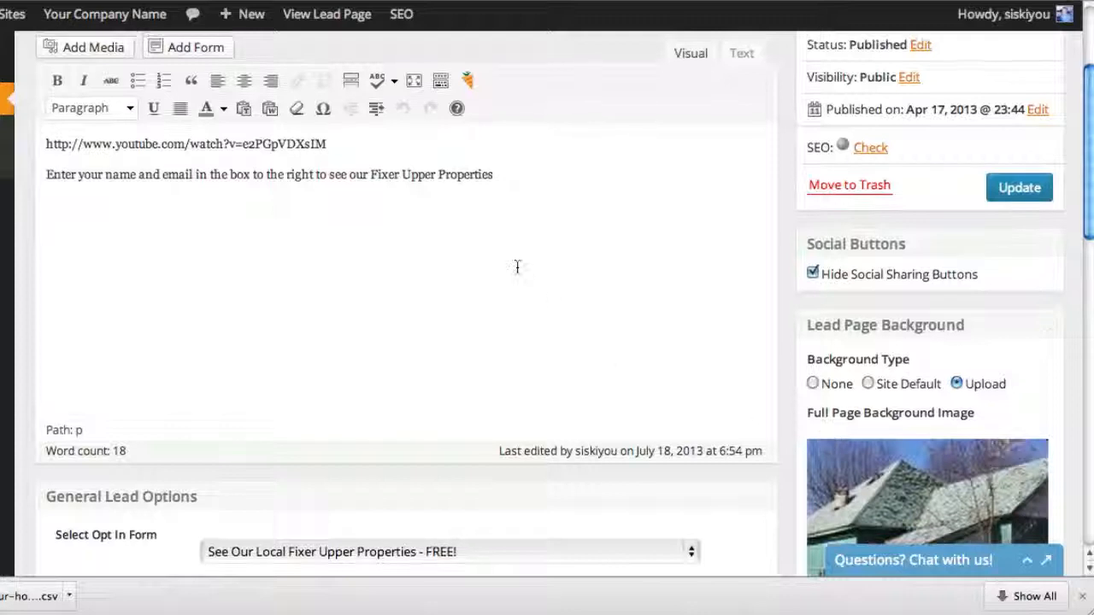
Examine the YouTube link and the text line beneath it in the lead page's content
left_click_drag(415, 214, 80, 175)
left_click(80, 176)
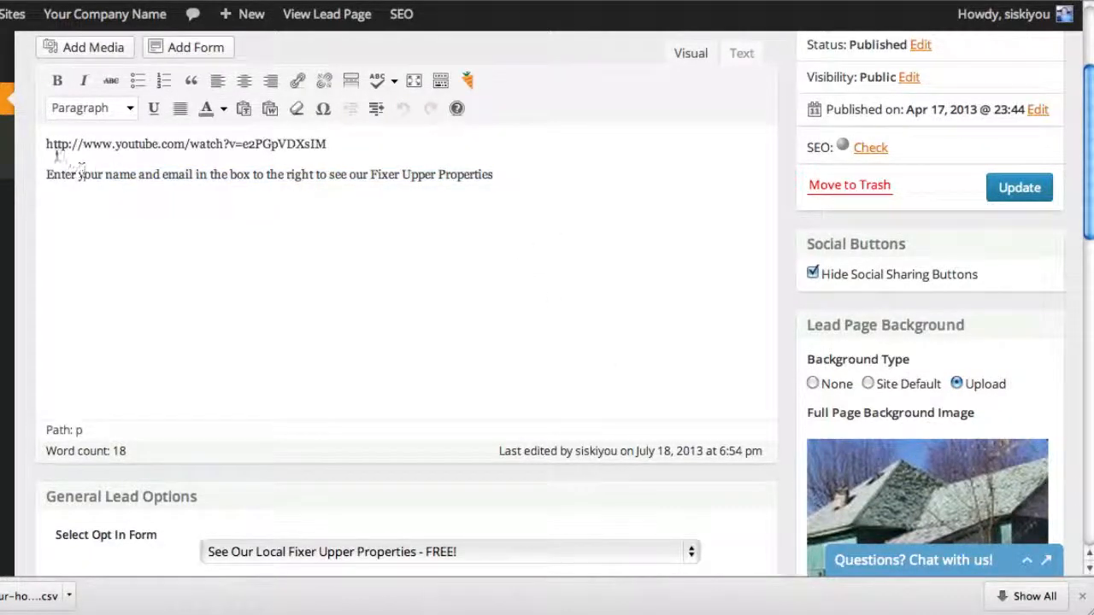
mouse_move(46, 143)
left_mouse_down()
mouse_move(358, 146)
mouse_move(46, 146)
left_mouse_up()
left_click(359, 146)
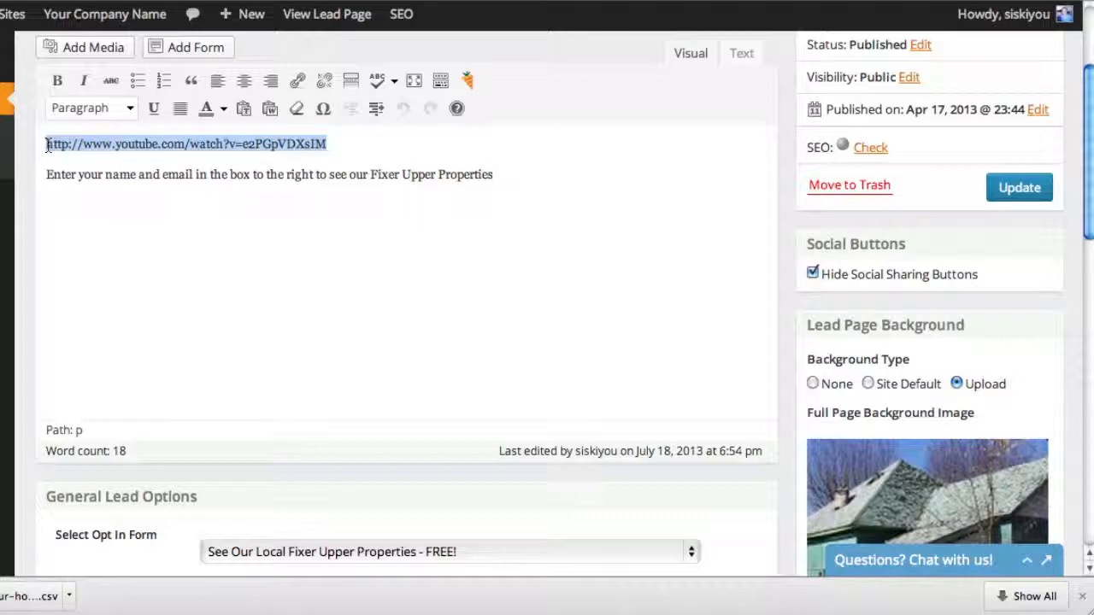
left_click(46, 146)
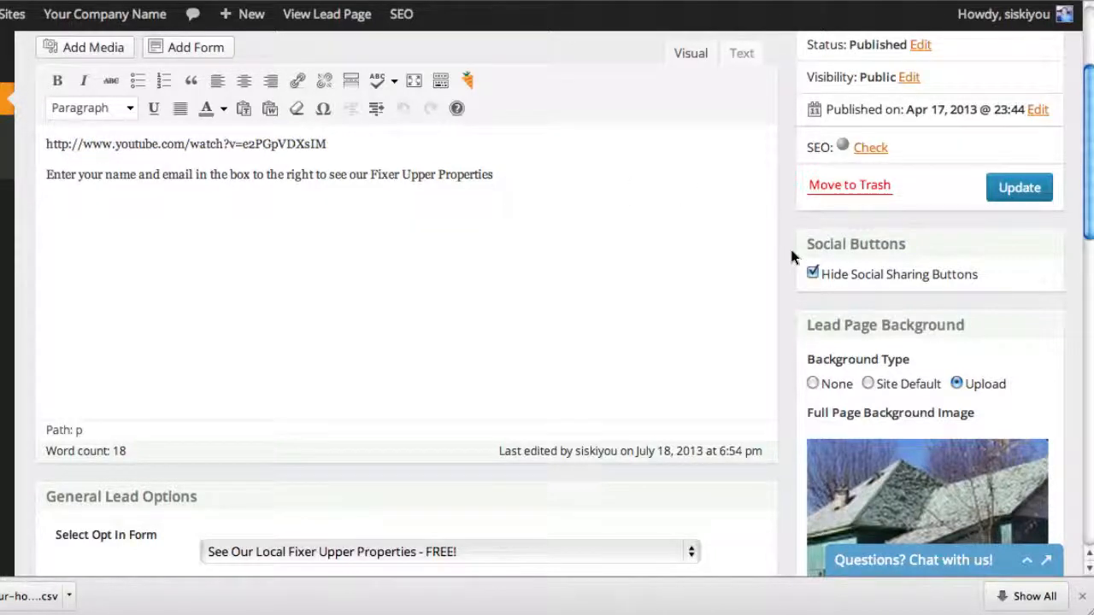
Append ">>" to the "Enter your name and email" line in the content, and make the whole line bold
scroll(791, 256, "up", 1)
left_click(494, 225)
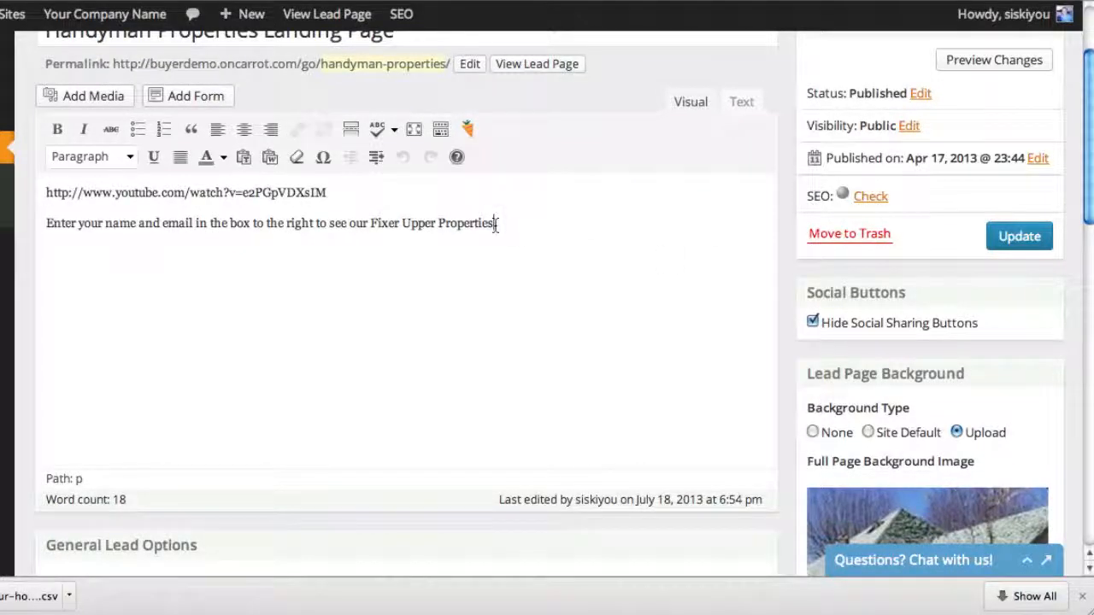
left_click_drag(620, 232, 39, 220)
left_click(57, 129)
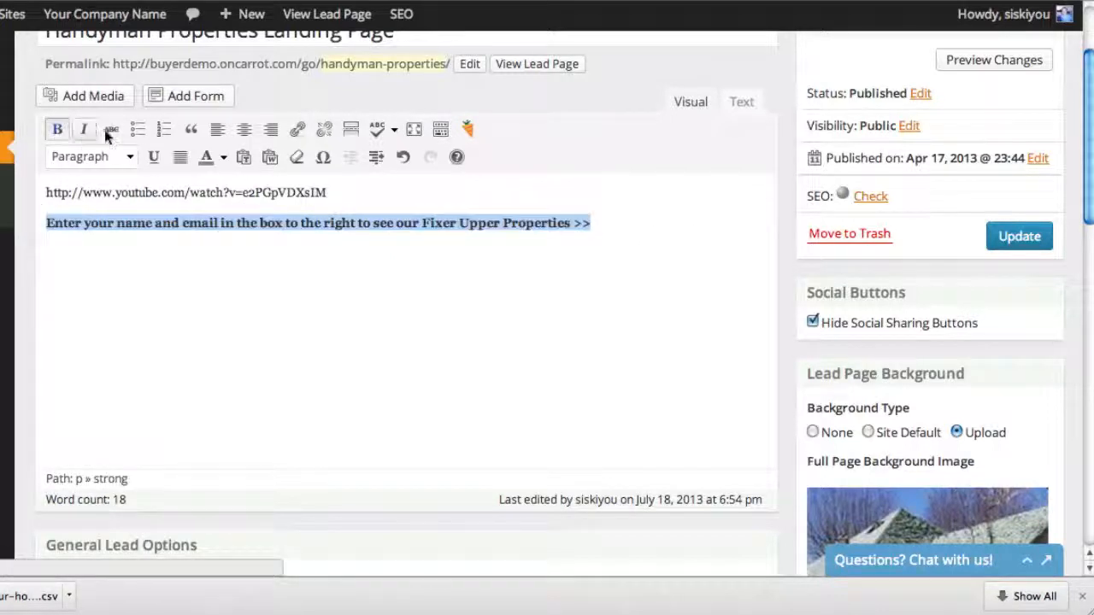
Color the bold "Enter your name and email" line red and update the lead page
left_click(223, 158)
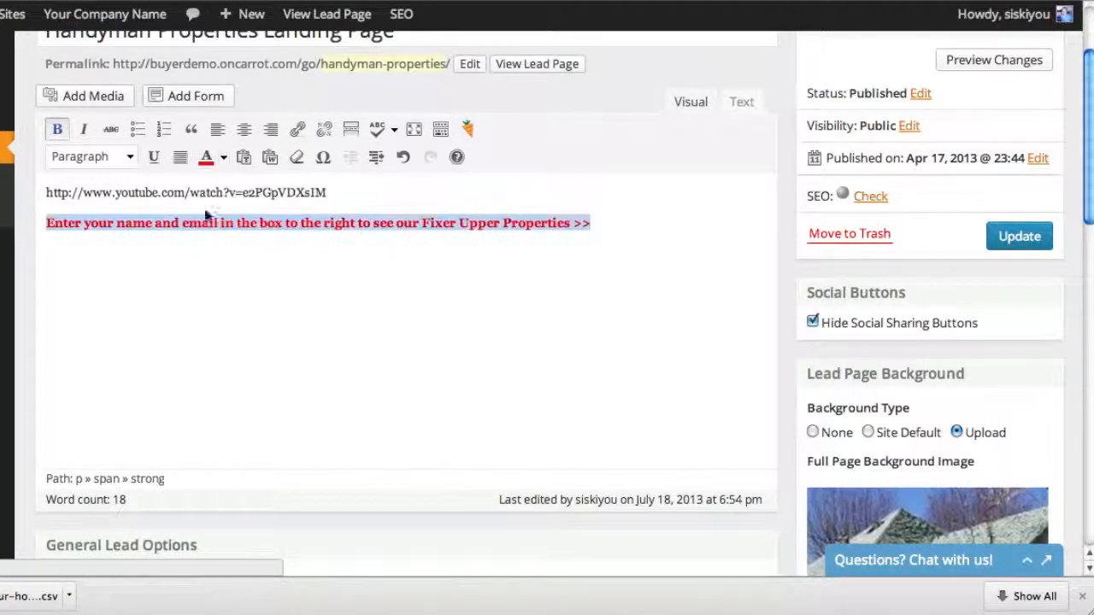
left_click(203, 211)
left_click(593, 322)
left_click(1017, 235)
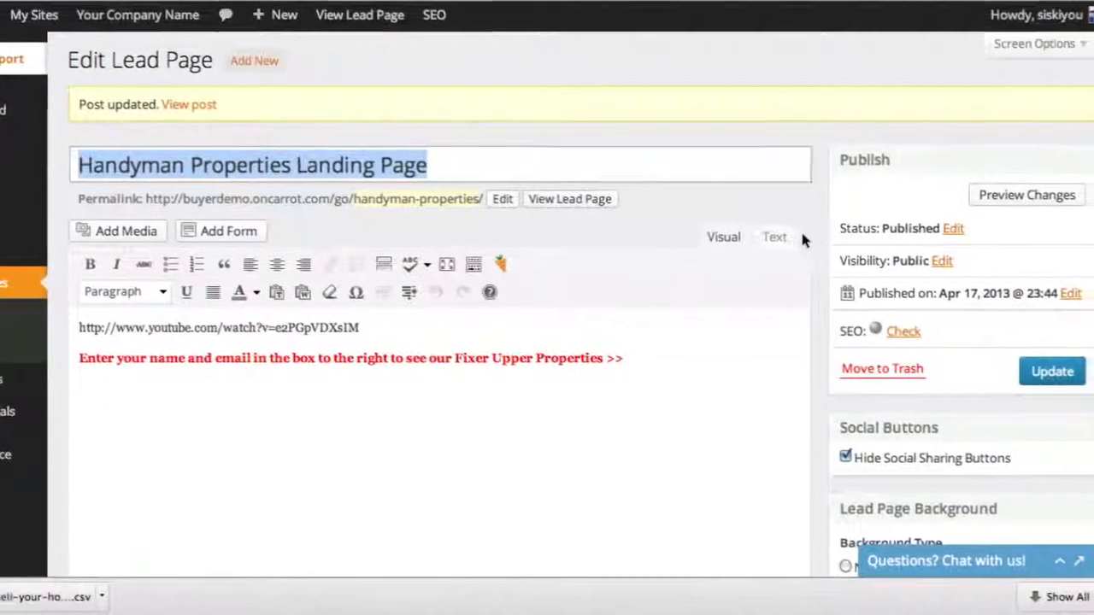
Review the editor's Footer option and examine the disclaimer text in the published page's footer
scroll(819, 241, "down", 5)
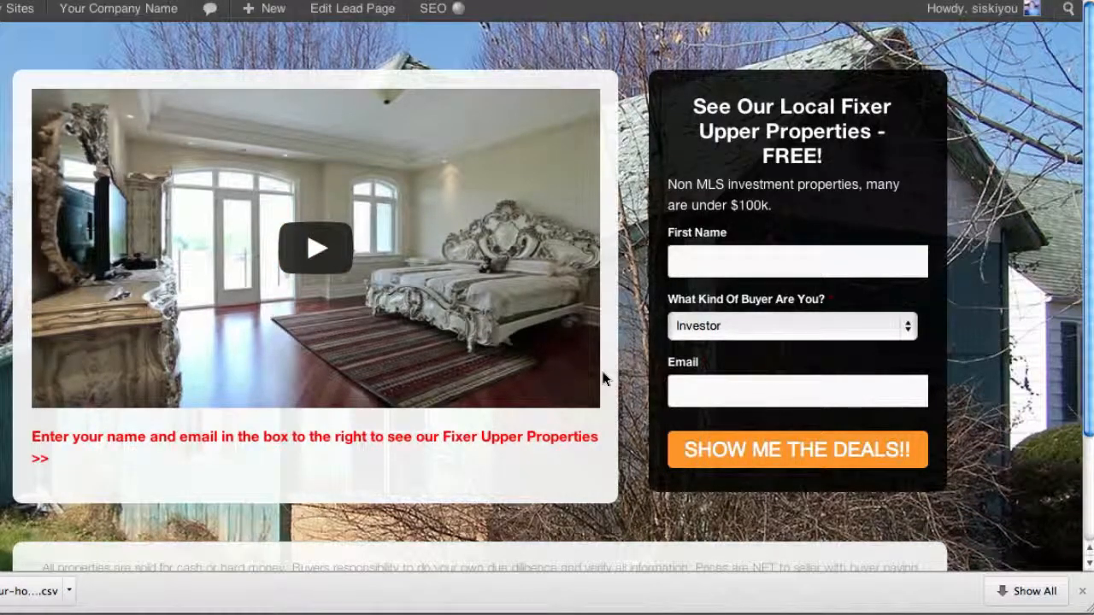
scroll(604, 379, "down", 2)
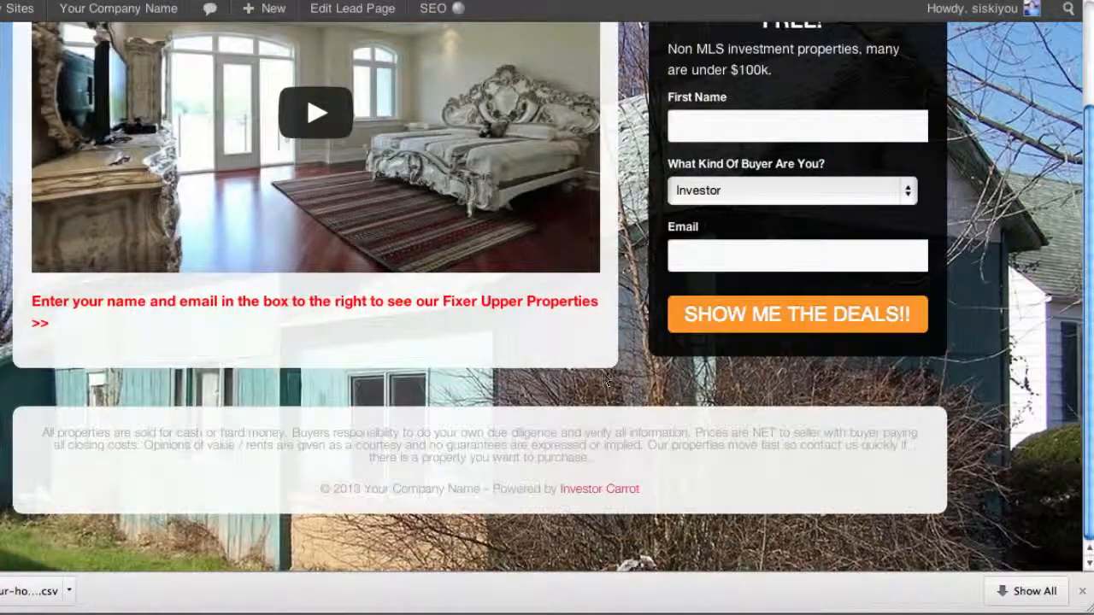
left_click_drag(164, 434, 480, 458)
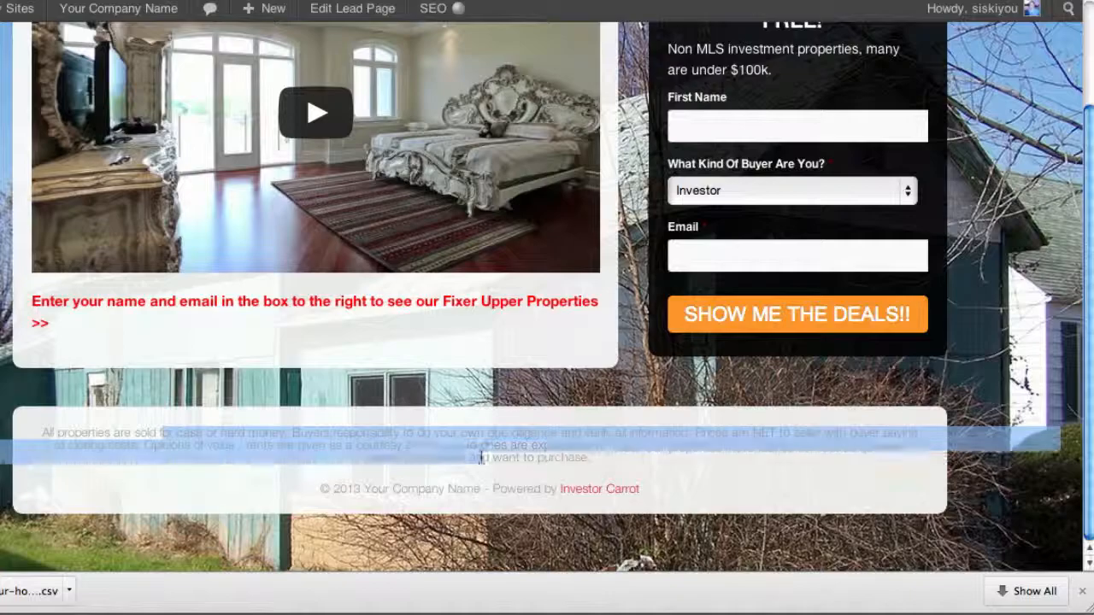
Set the lead page's footer to Hidden and update the page
left_click(480, 459)
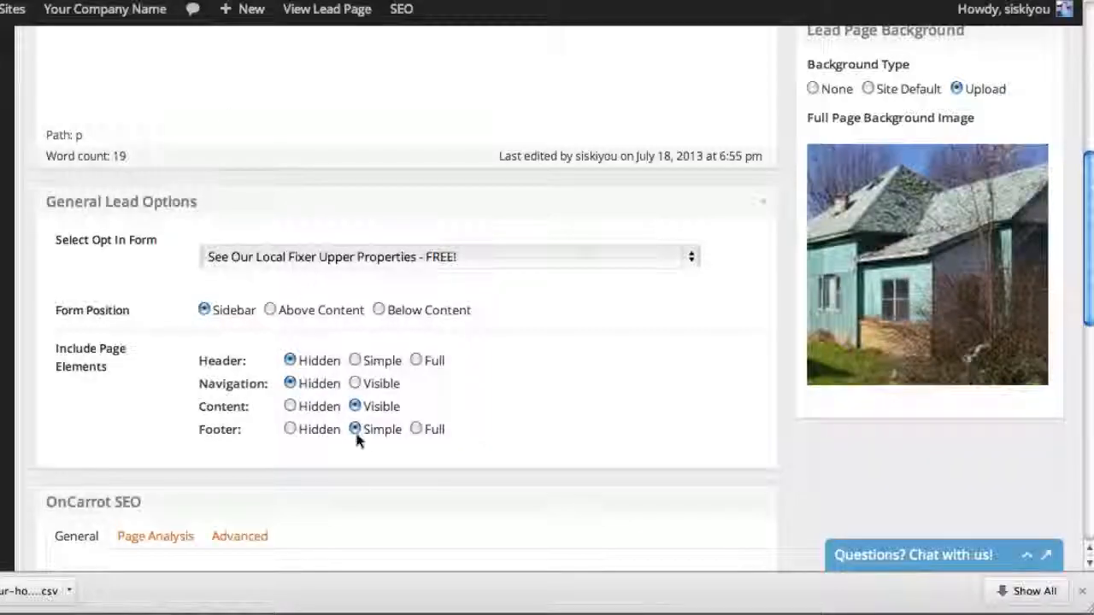
left_click(291, 430)
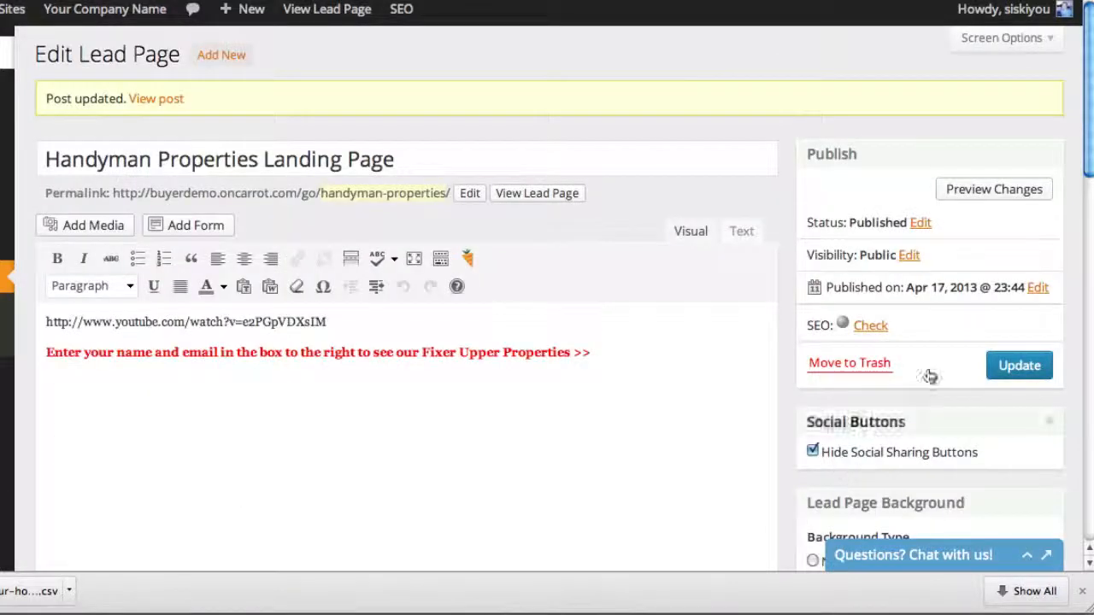
left_click(1013, 374)
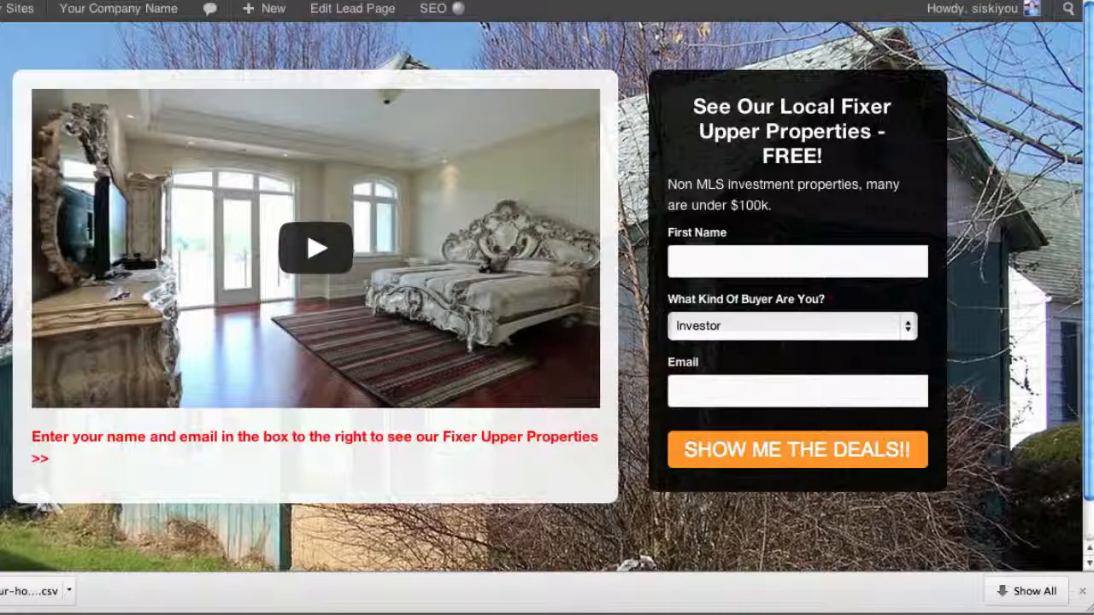
Turn off Hide Social Sharing Buttons for the lead page, update it and view the published page
left_click(228, 0)
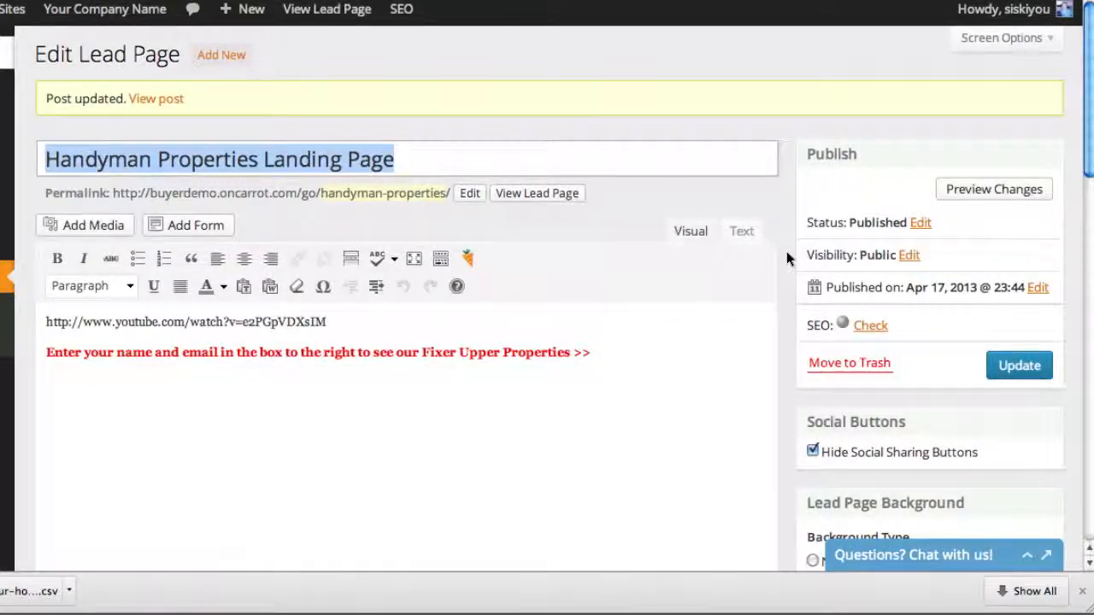
scroll(787, 252, "down", 5)
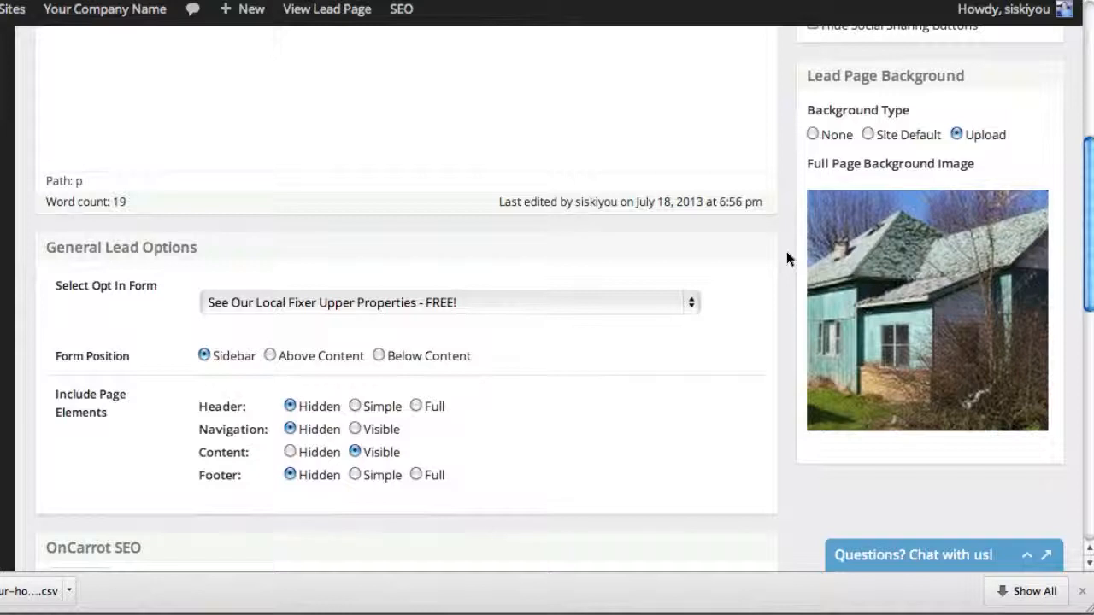
scroll(786, 251, "up", 1)
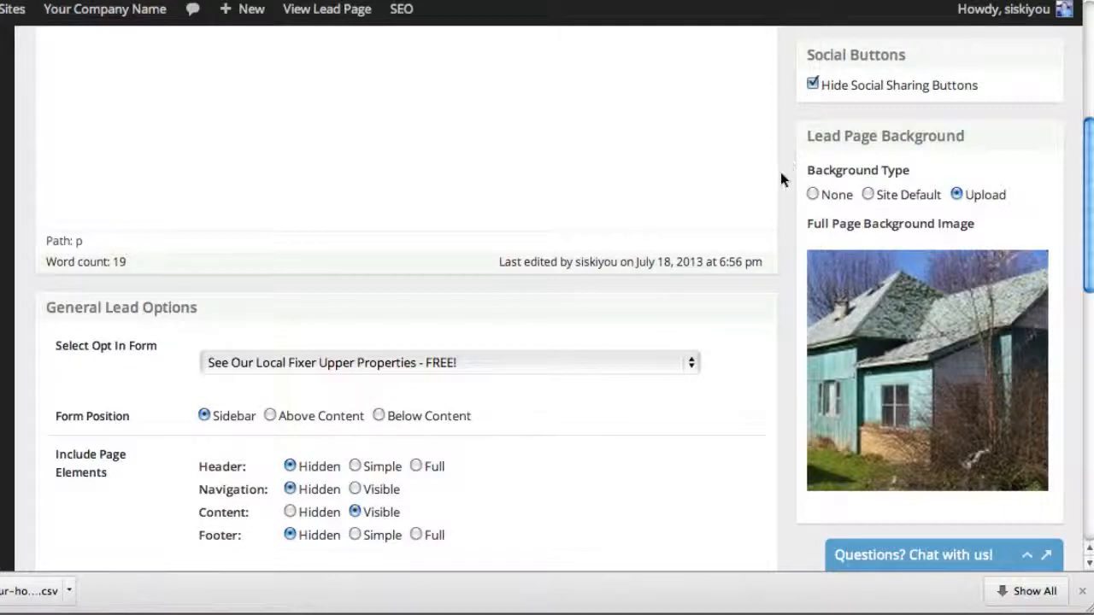
scroll(779, 173, "up", 1)
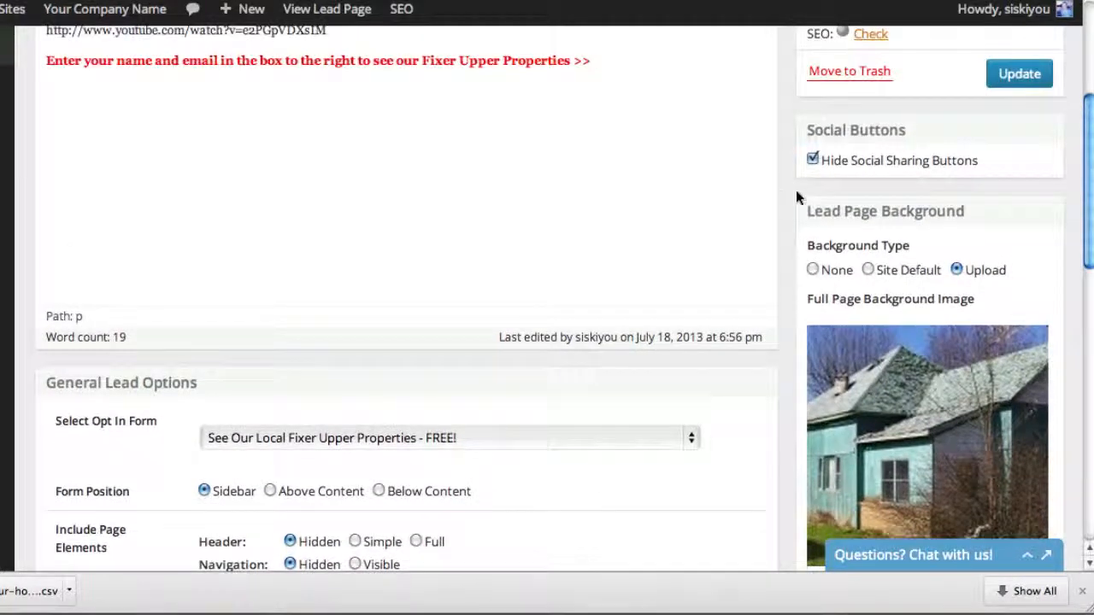
scroll(798, 205, "up", 1)
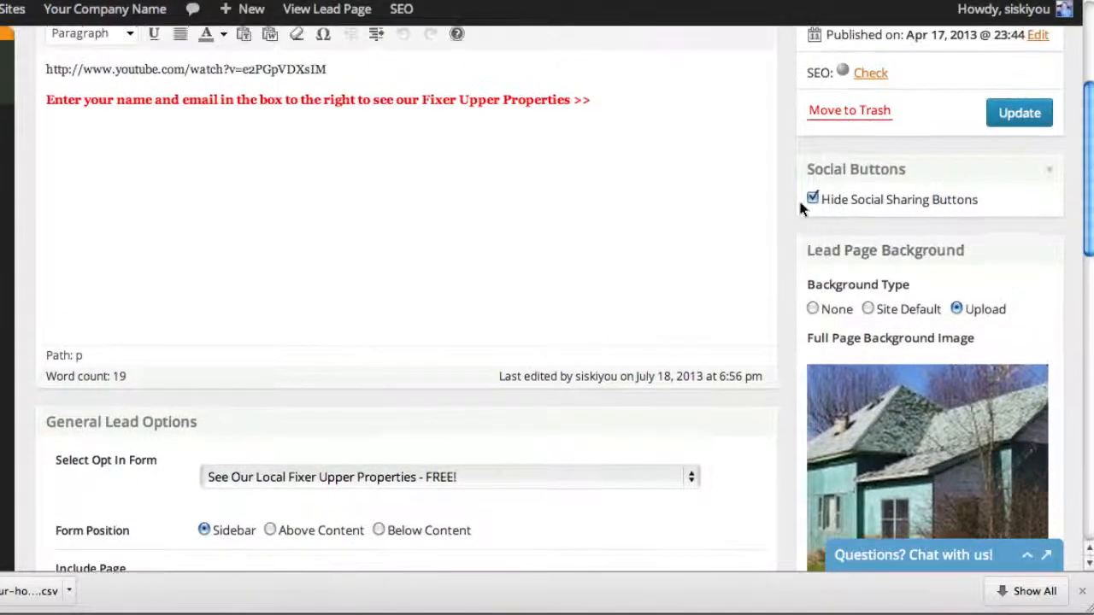
left_click(813, 198)
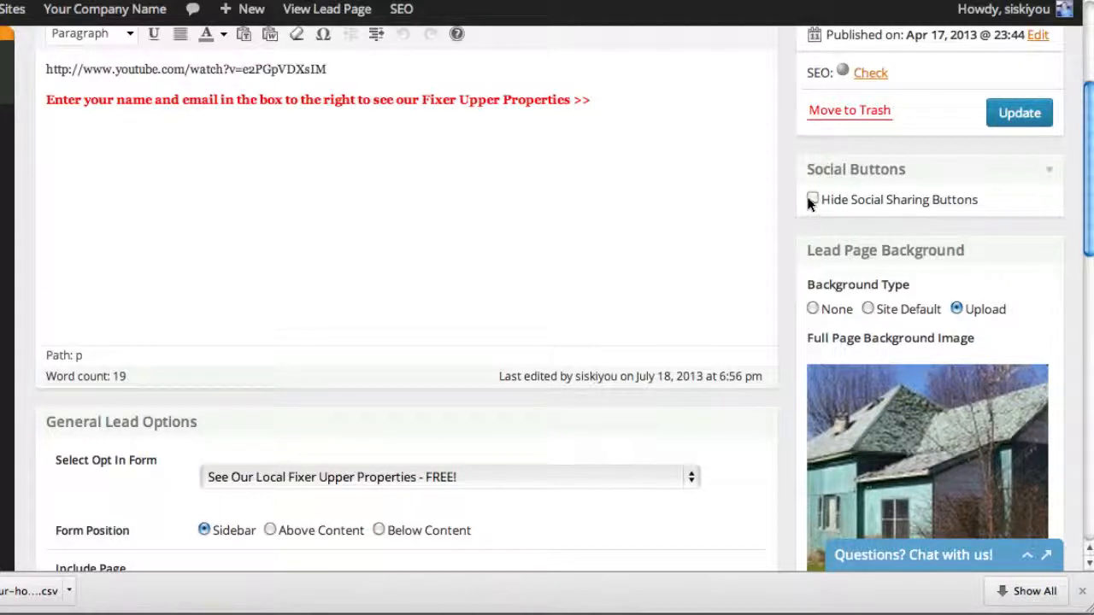
left_click(1015, 113)
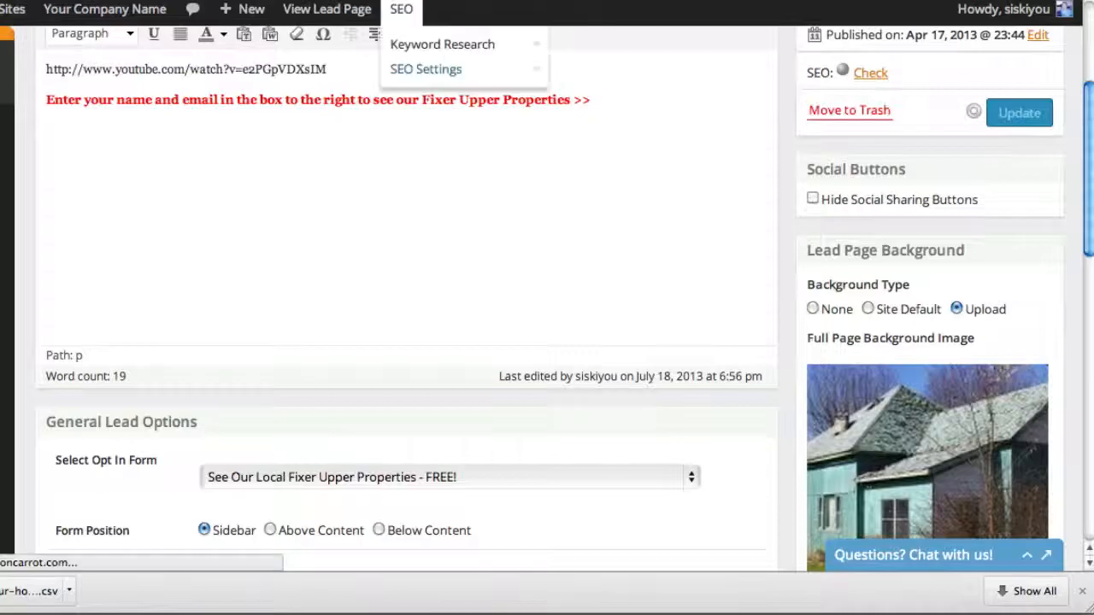
left_click(326, 8)
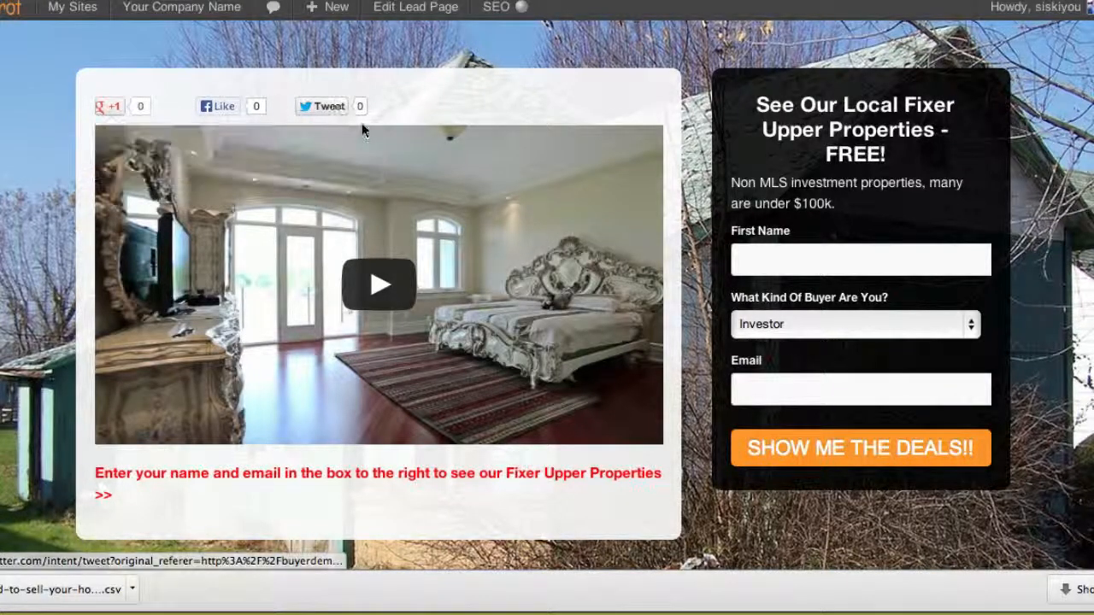
Remove the old house photo from the lead page's full page background image setting
left_click(700, 0)
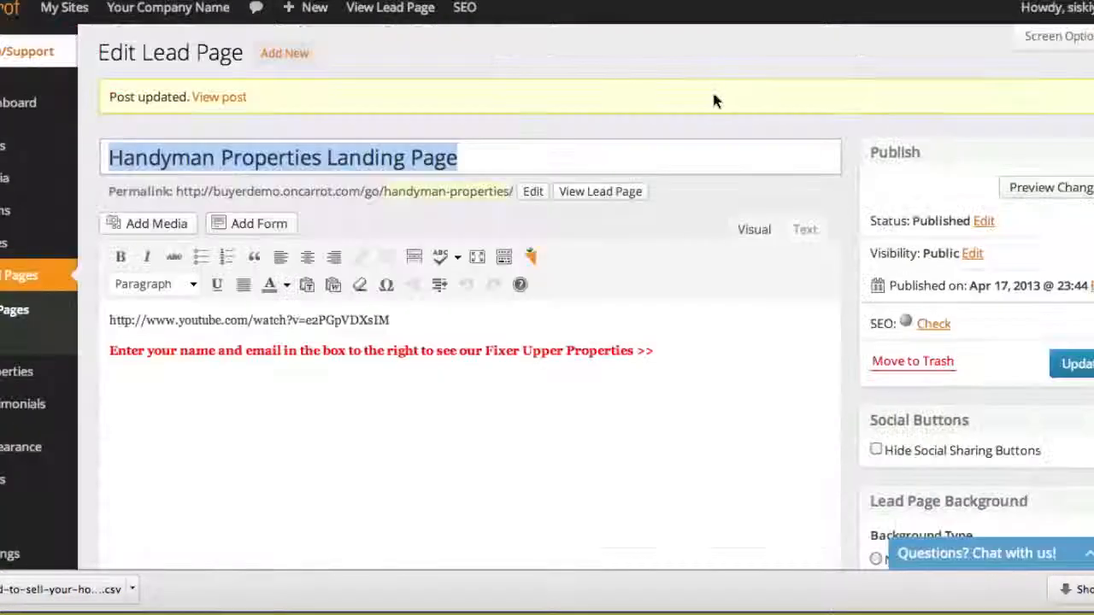
scroll(946, 346, "down", 3)
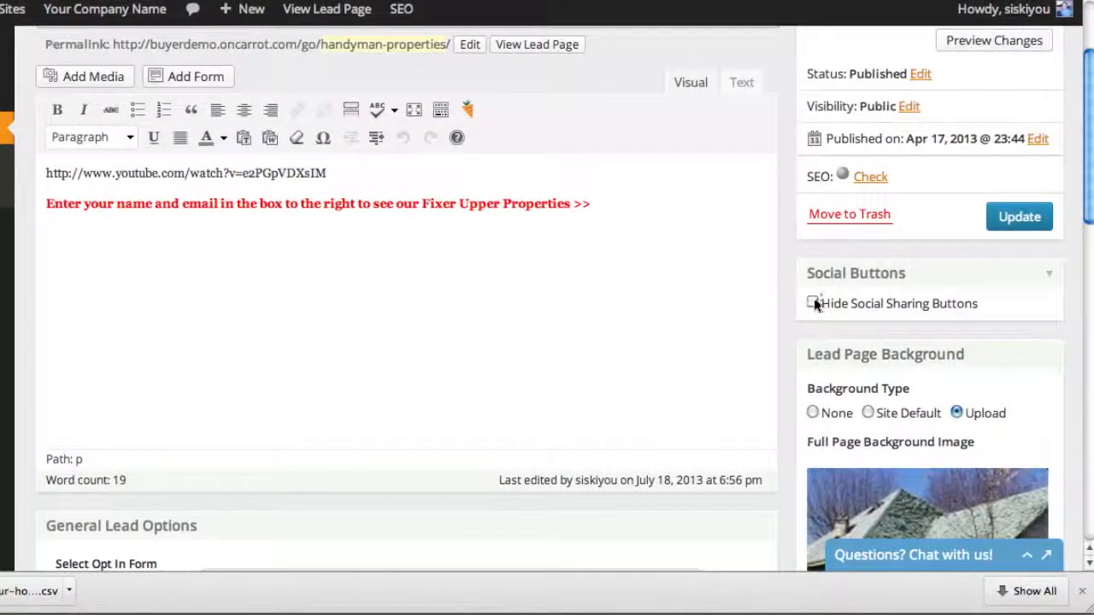
scroll(818, 300, "down", 3)
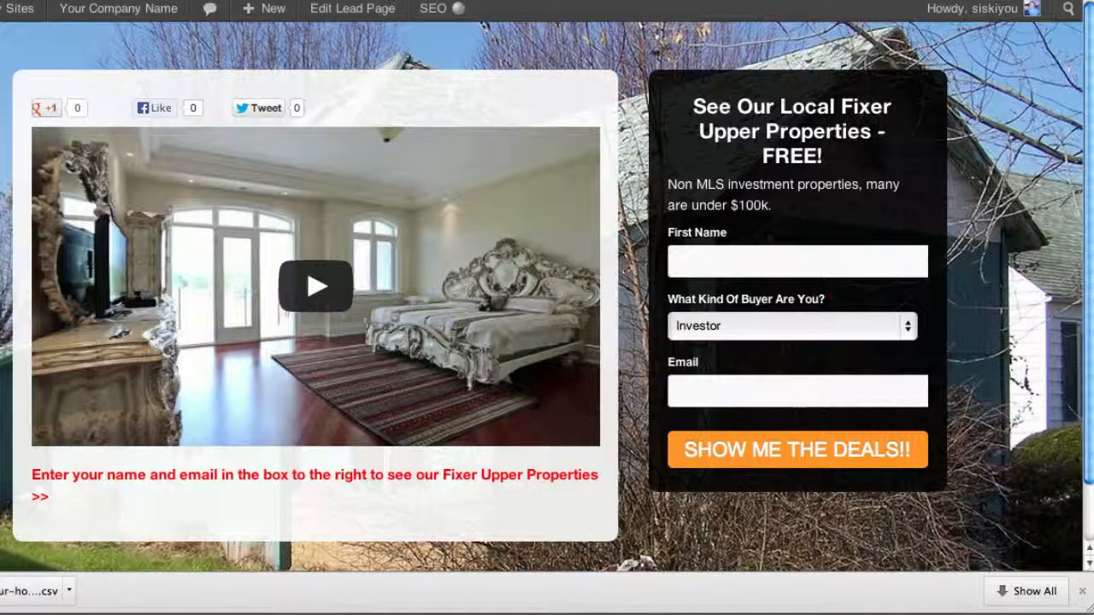
left_click(598, 1)
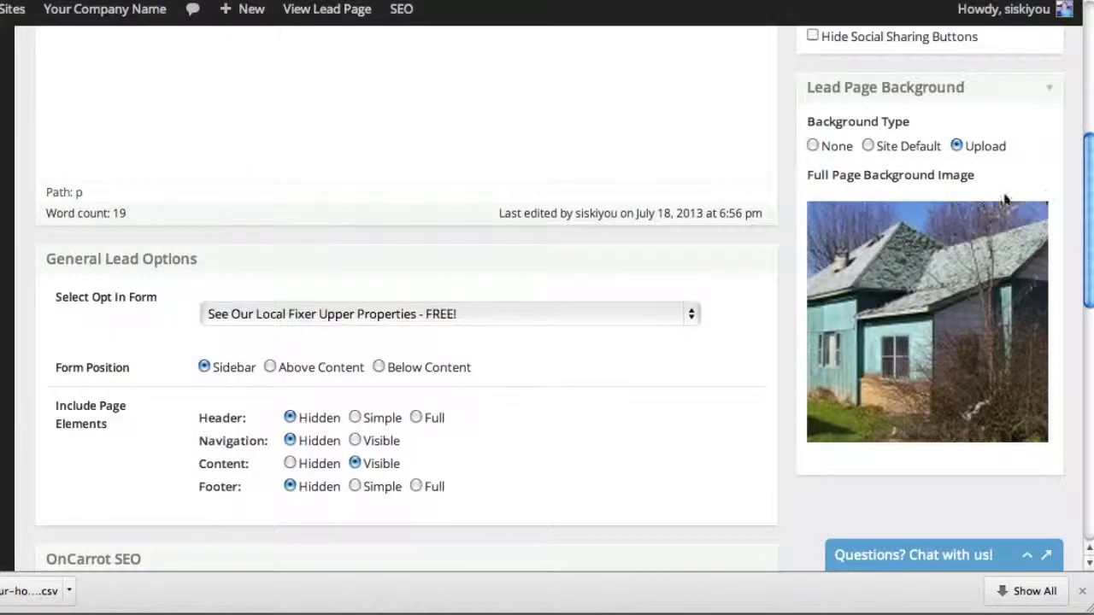
mouse_move(1023, 240)
mouse_move(1034, 218)
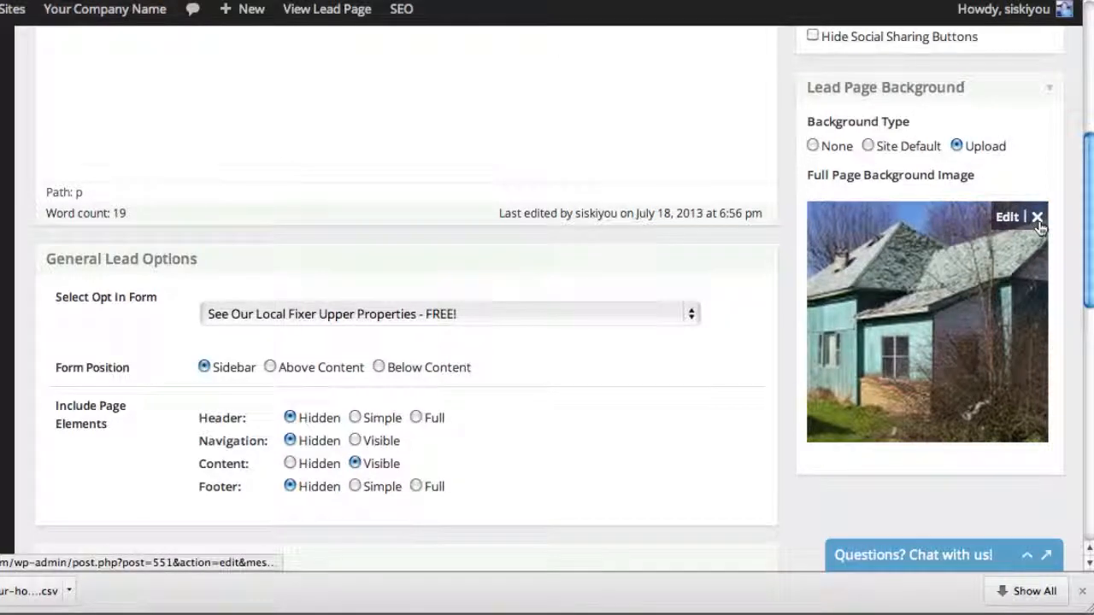
left_click(1036, 218)
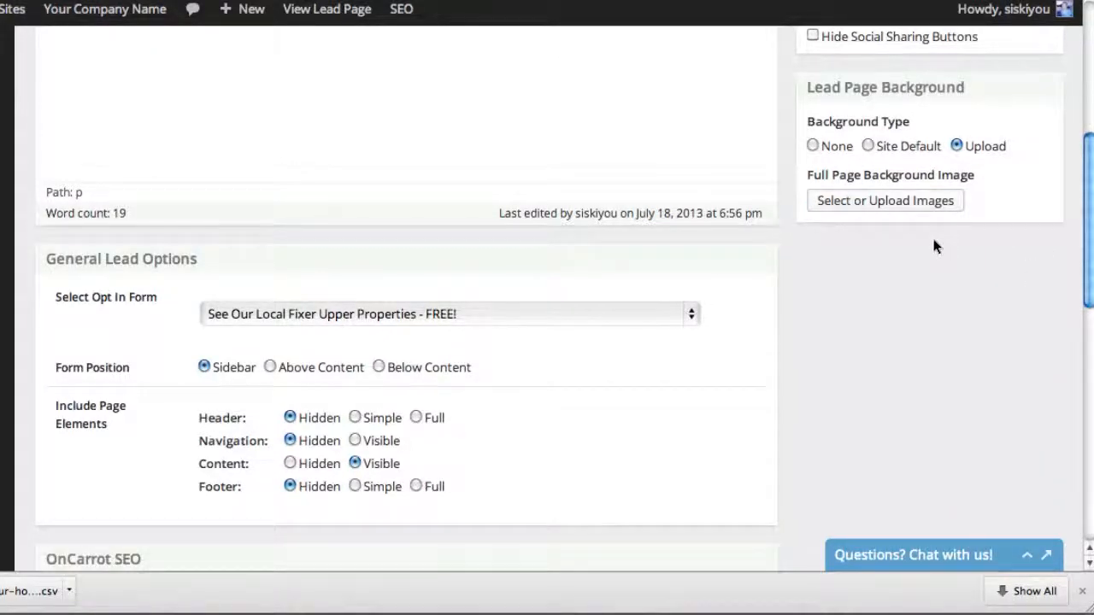
Set the lead page's background type to None, update the page and reload the published version
left_click(813, 146)
scroll(869, 283, "up", 10)
left_click(1019, 366)
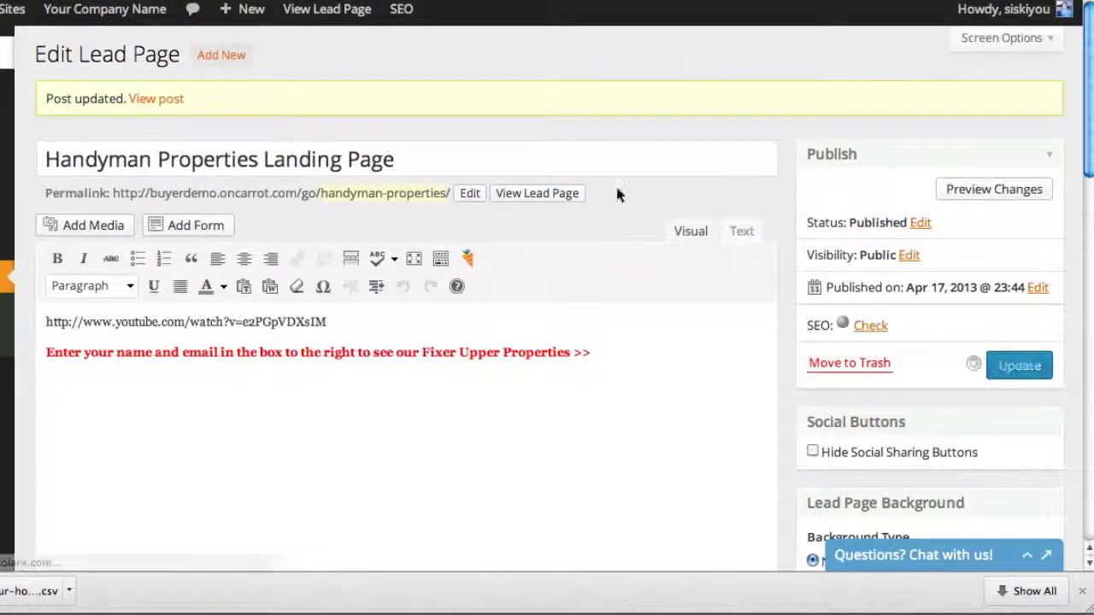
left_click(328, 8)
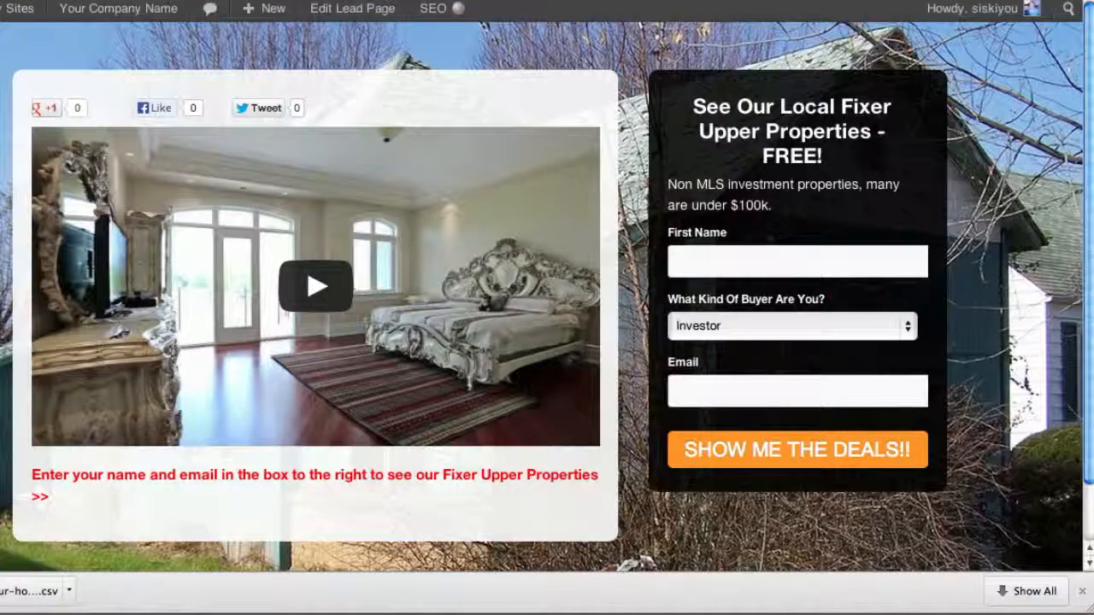
key("super+r")
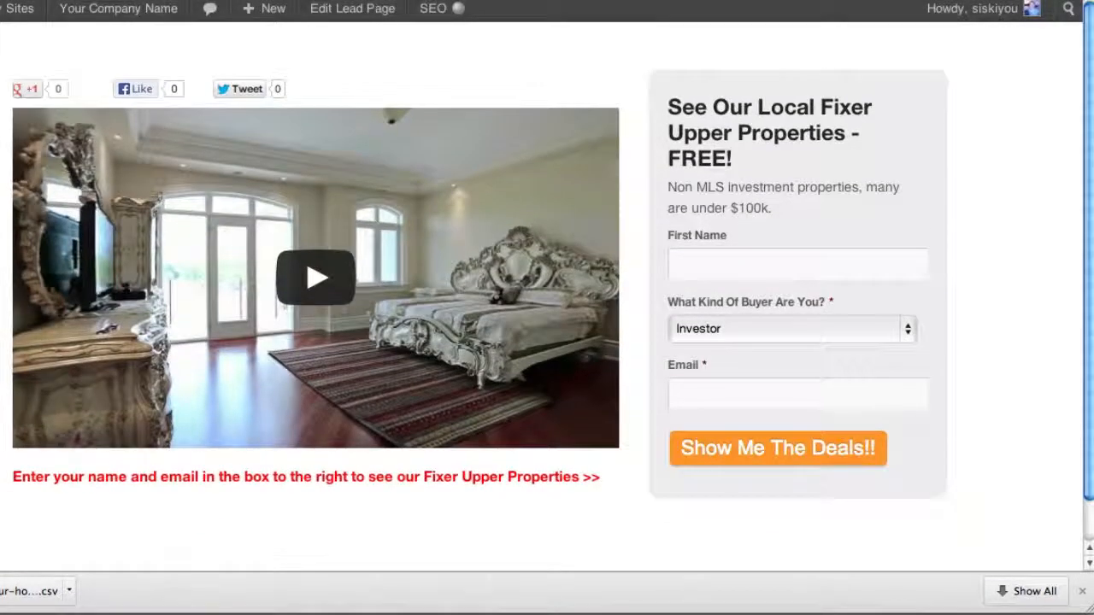
Set the background type to Upload and browse the media library for a new full page background image
key("ctrl+shift+Tab")
scroll(909, 328, "down", 4)
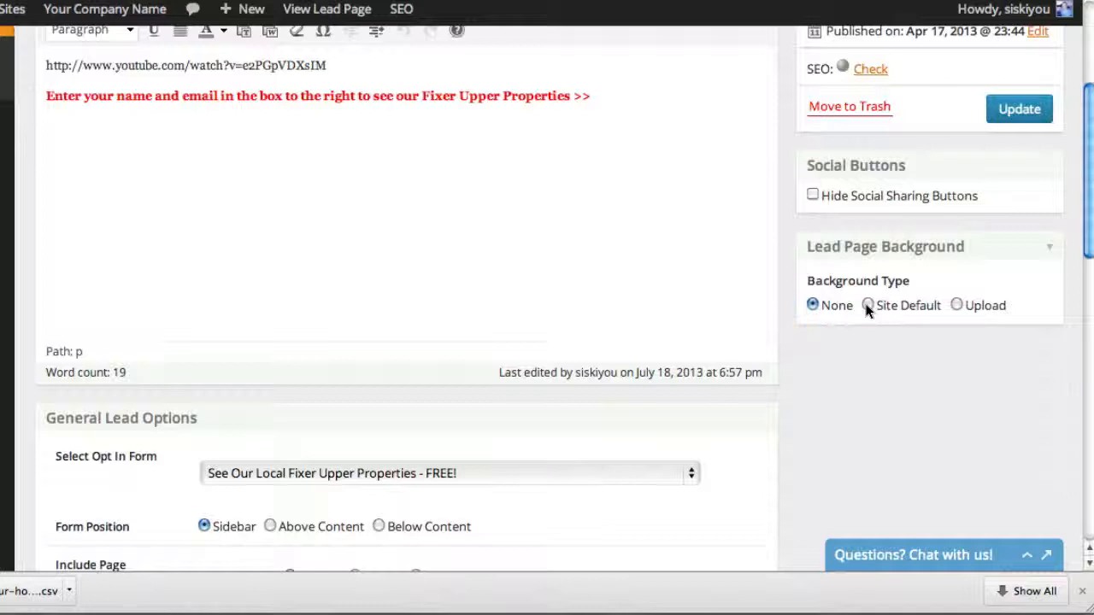
left_click(967, 308)
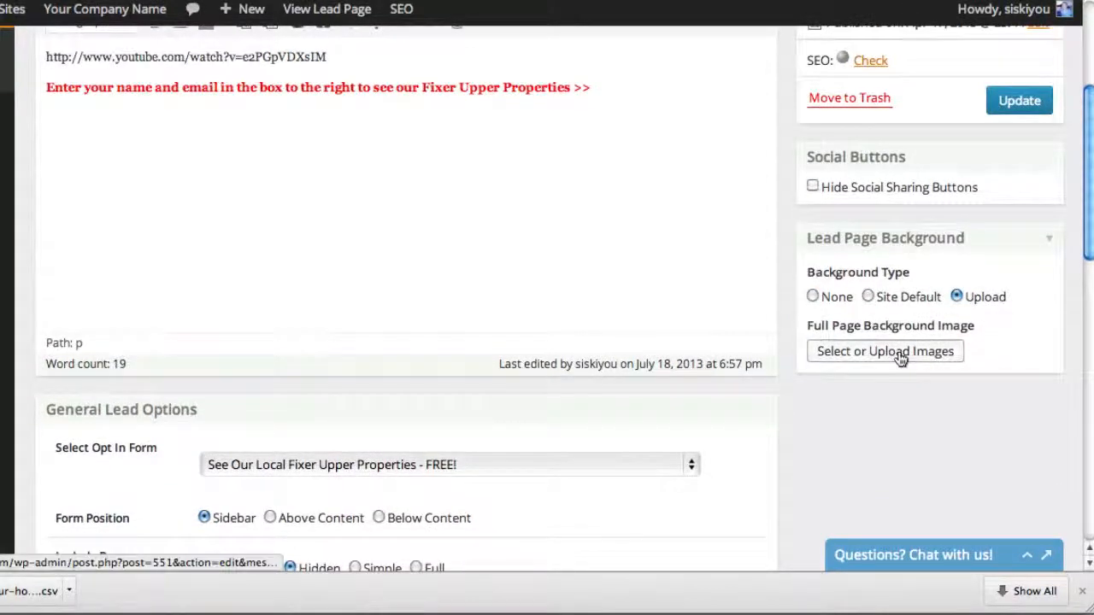
left_click(903, 357)
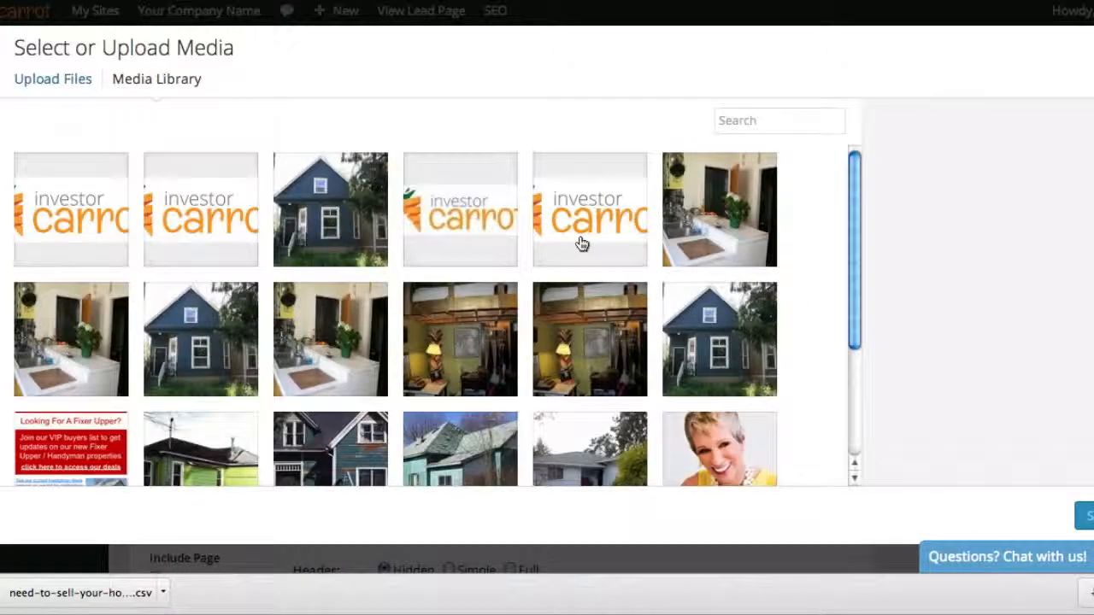
scroll(478, 298, "down", 3)
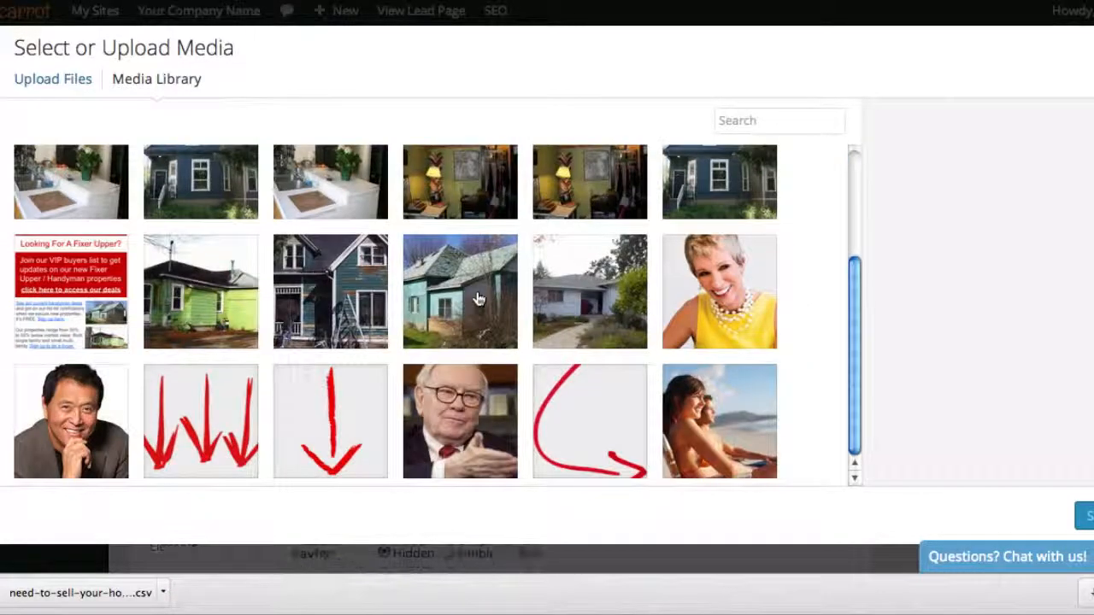
scroll(479, 299, "up", 3)
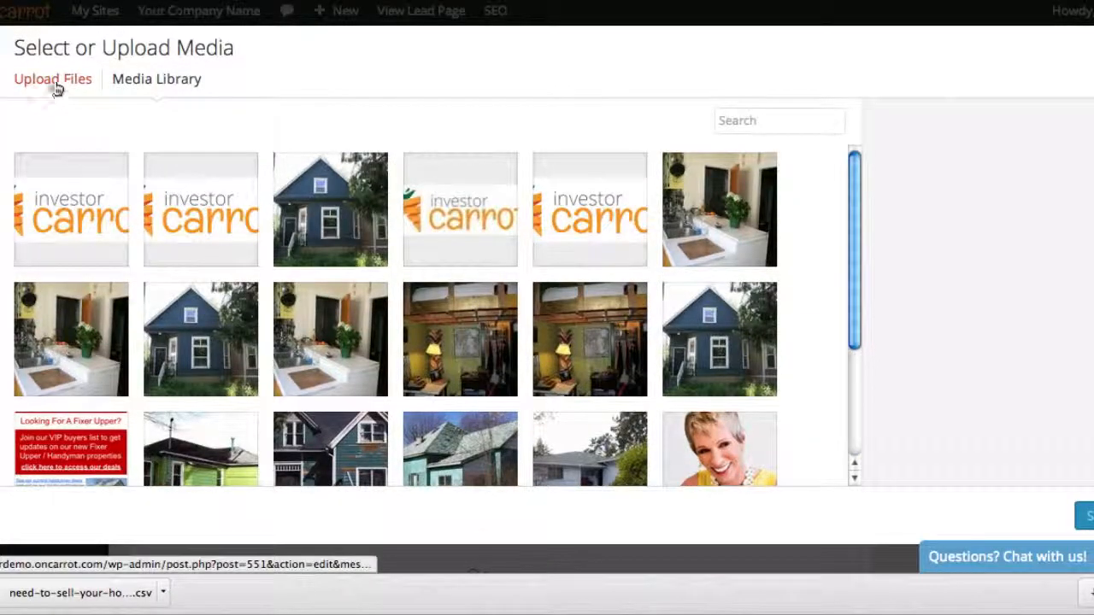
scroll(647, 290, "down", 5)
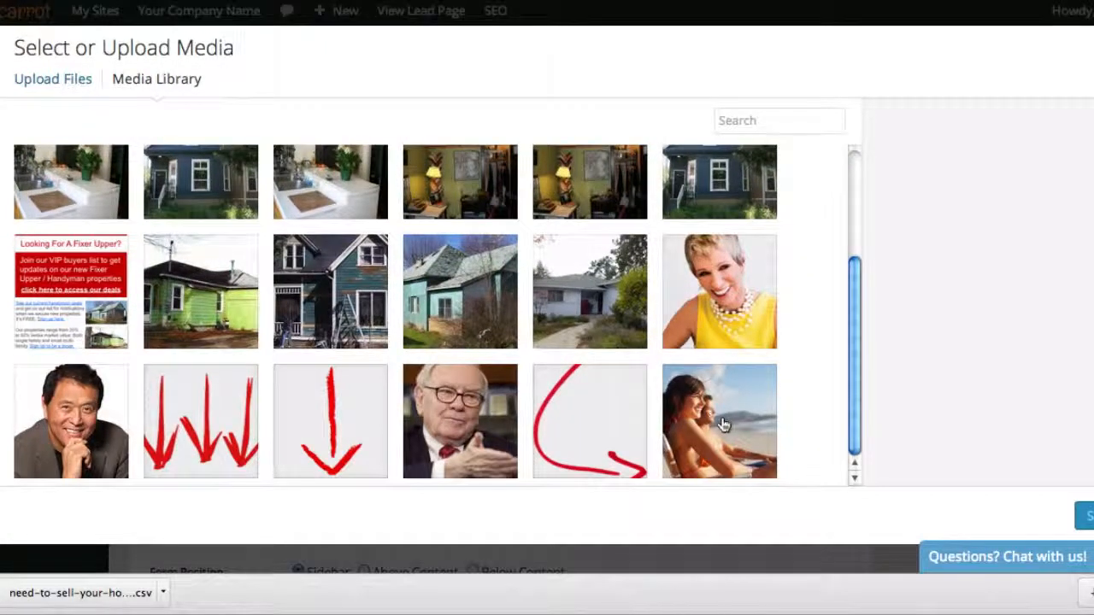
Use the beach couple photo, unnamed.jpg, as the full page background, update the lead page and view the published page
left_click(722, 425)
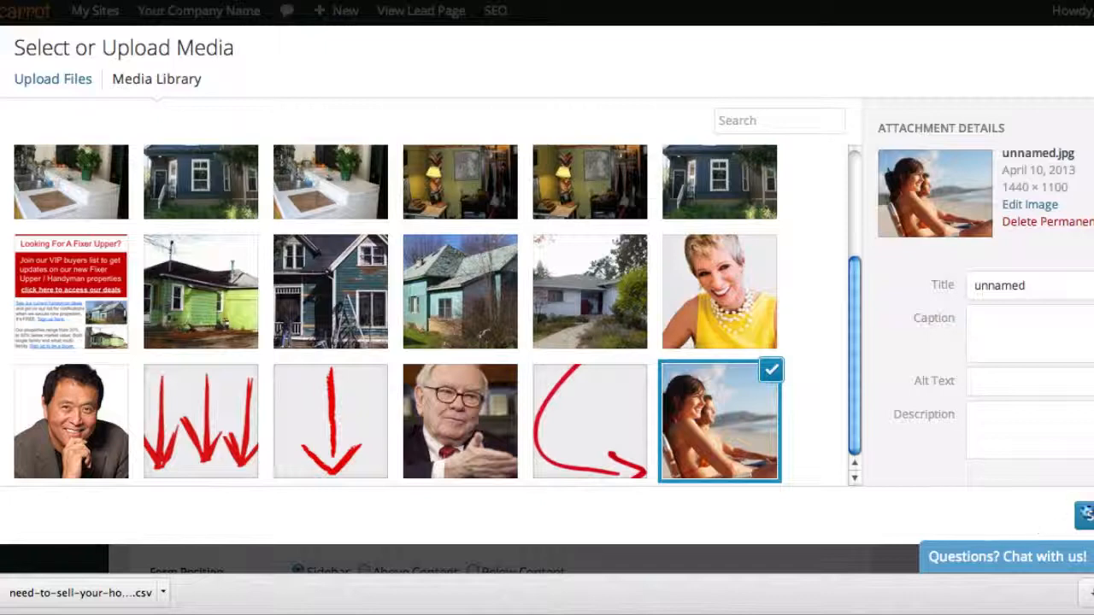
left_click(1083, 514)
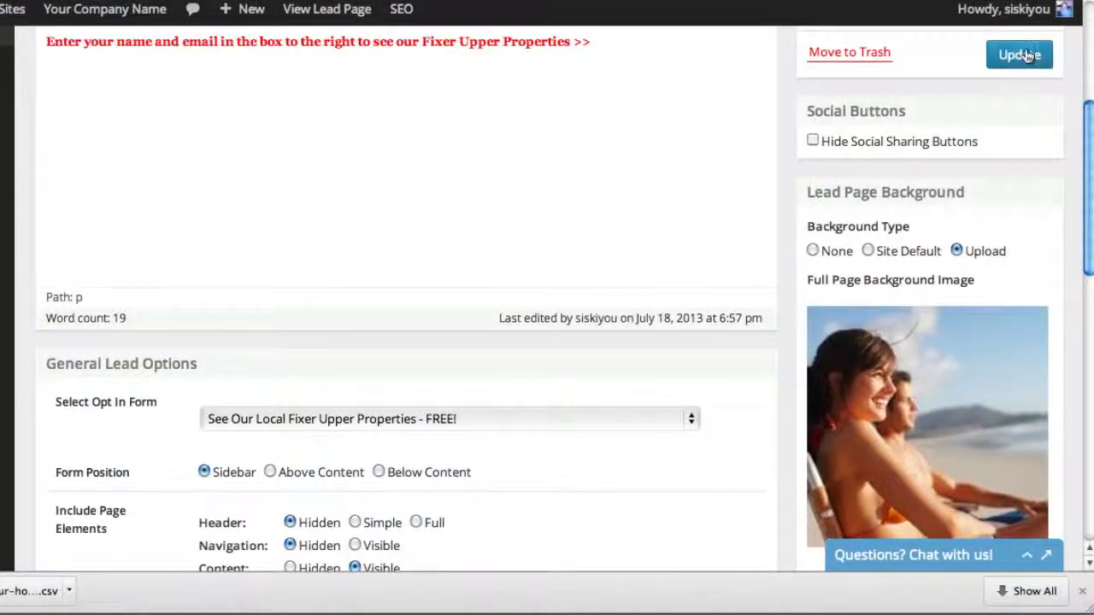
left_click(1083, 101)
key("ctrl+Tab")
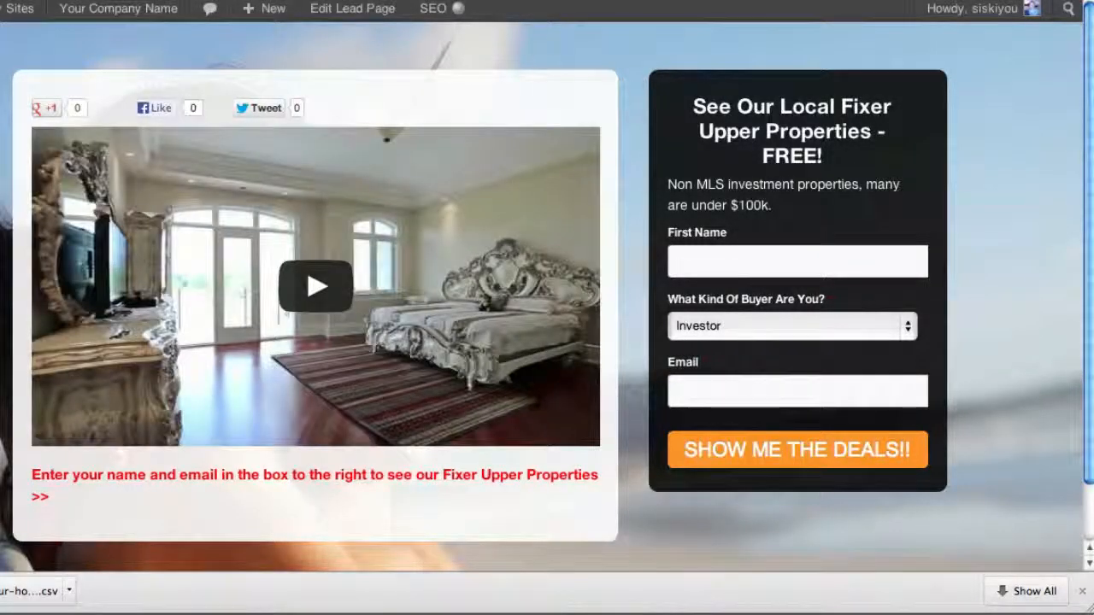
Set the lead page's content to Hidden, update the page and reload the published version
left_click(341, 2)
scroll(780, 223, "down", 4)
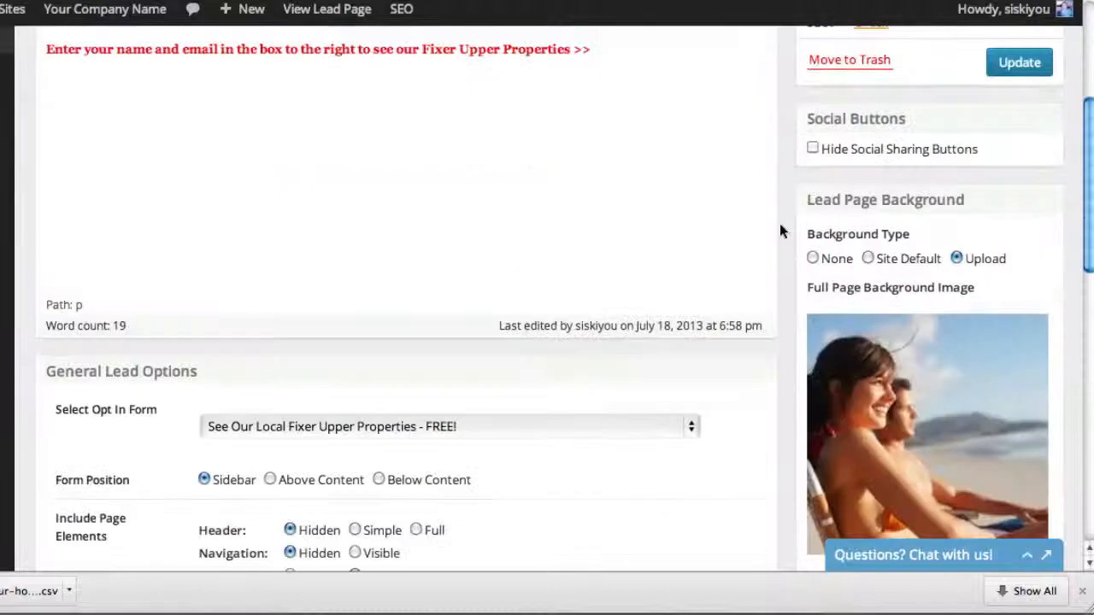
scroll(780, 223, "down", 2)
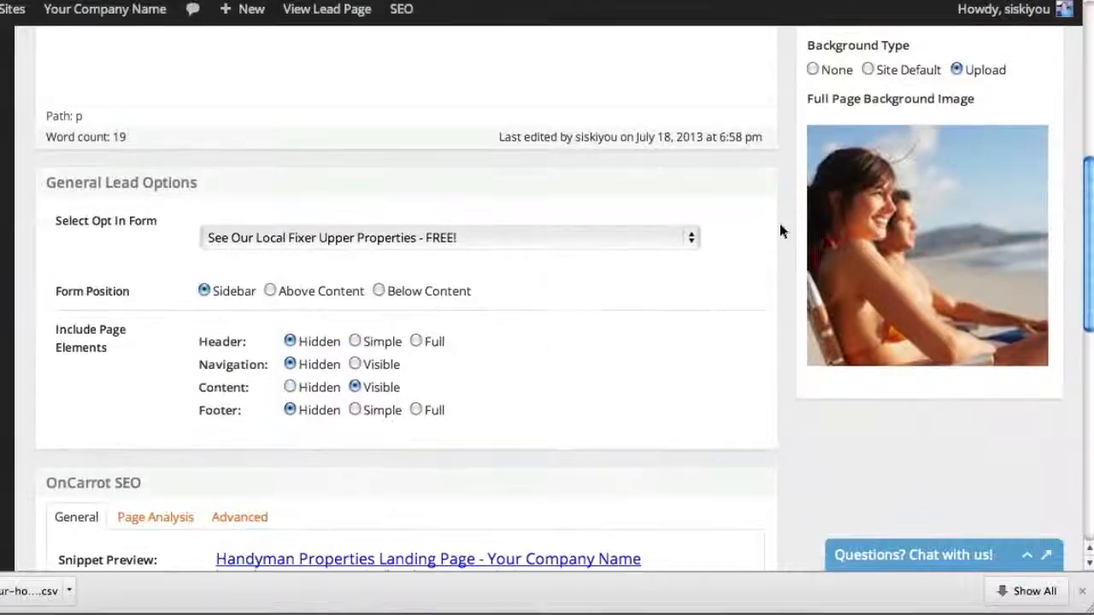
left_click(292, 388)
scroll(740, 457, "up", 5)
left_click(1017, 246)
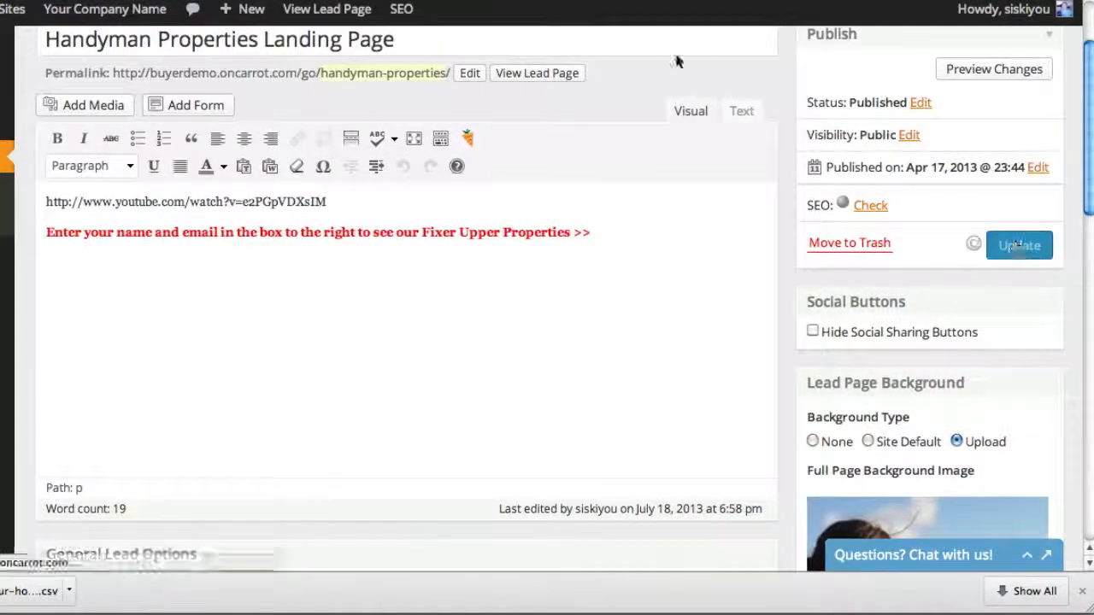
left_click(569, 1)
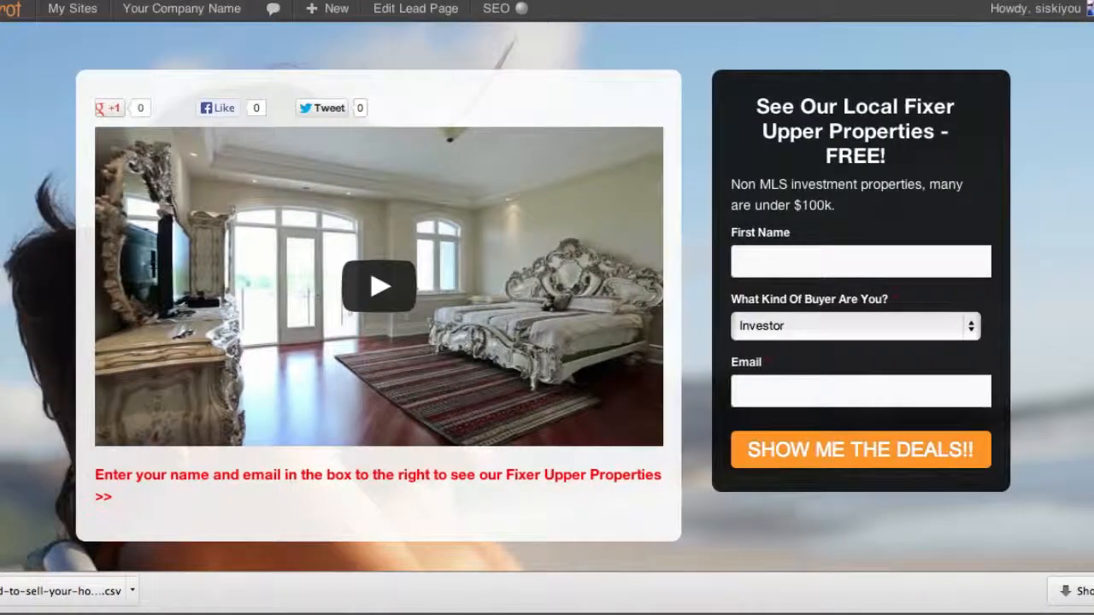
key("super+r")
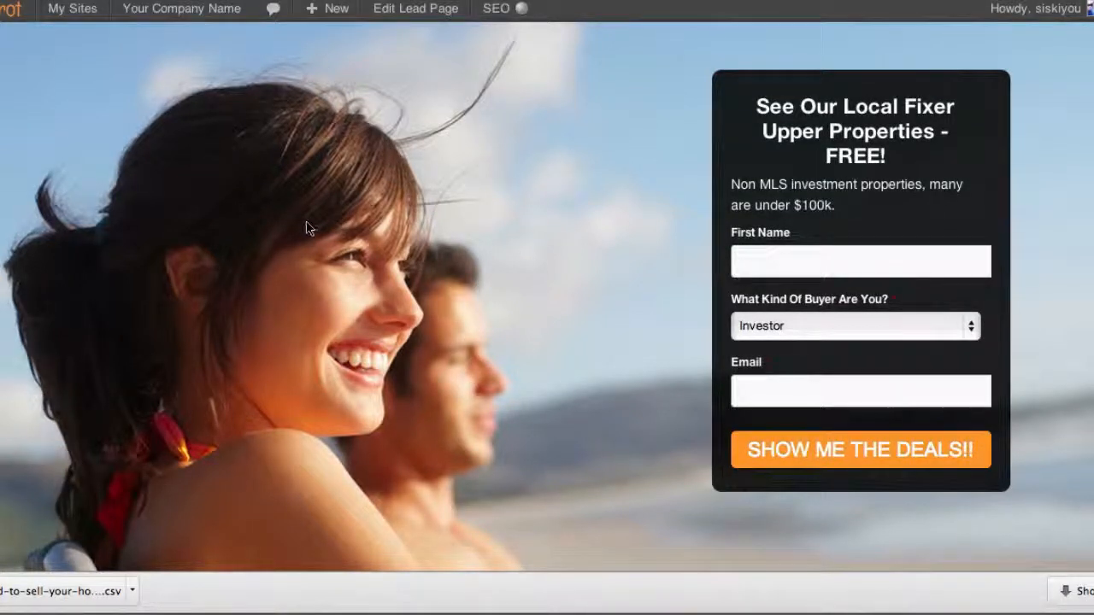
Examine the published page's opt-in form fields and compare them with the Seattle investment properties and private lender lead pages
left_click(843, 253)
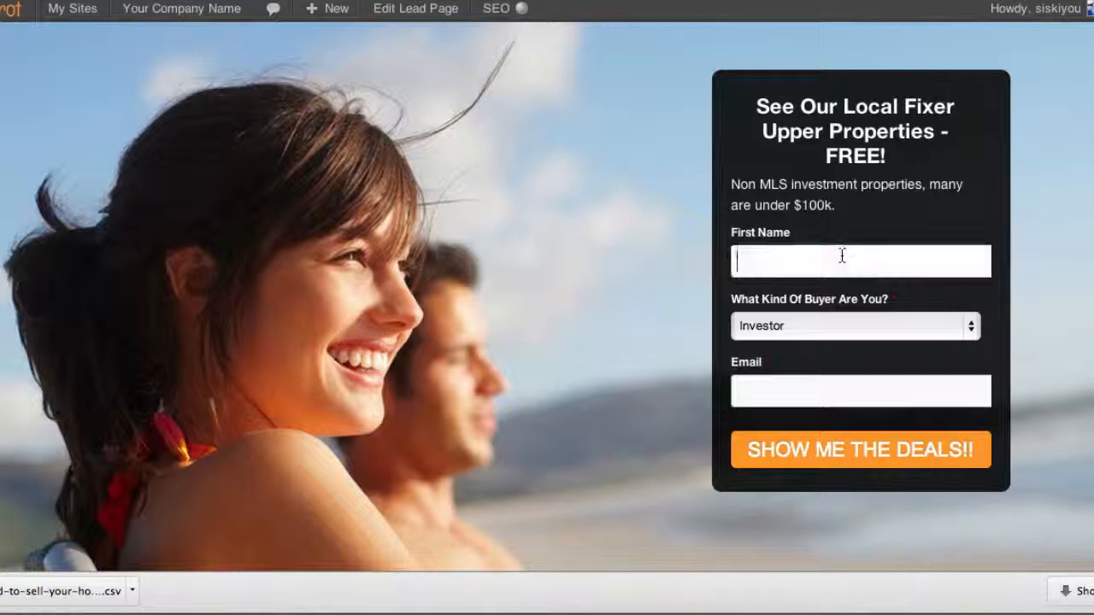
left_click(824, 390)
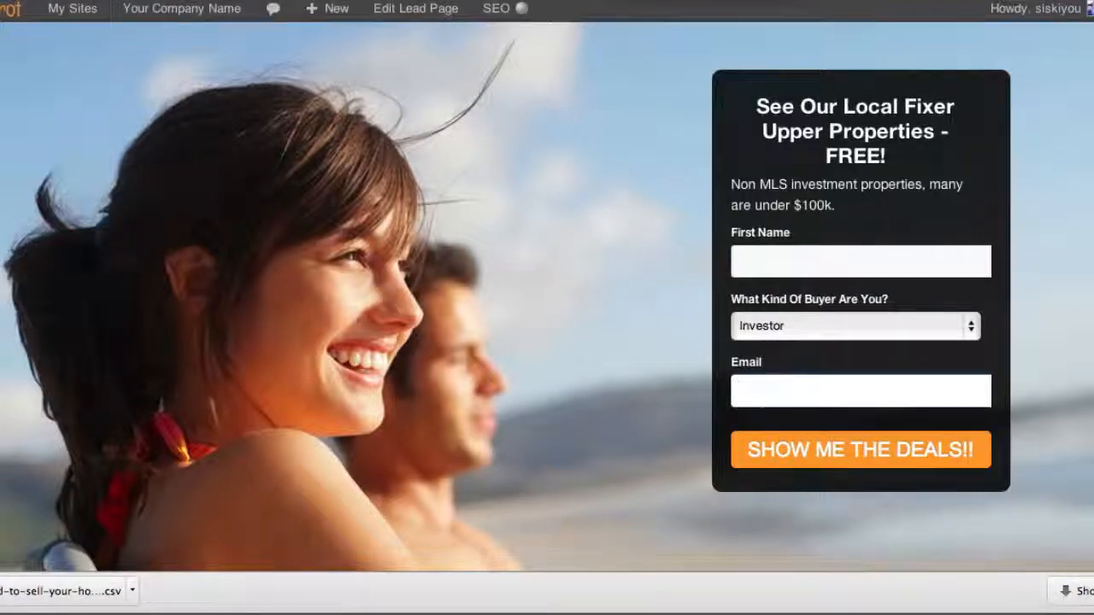
key("ctrl+Tab")
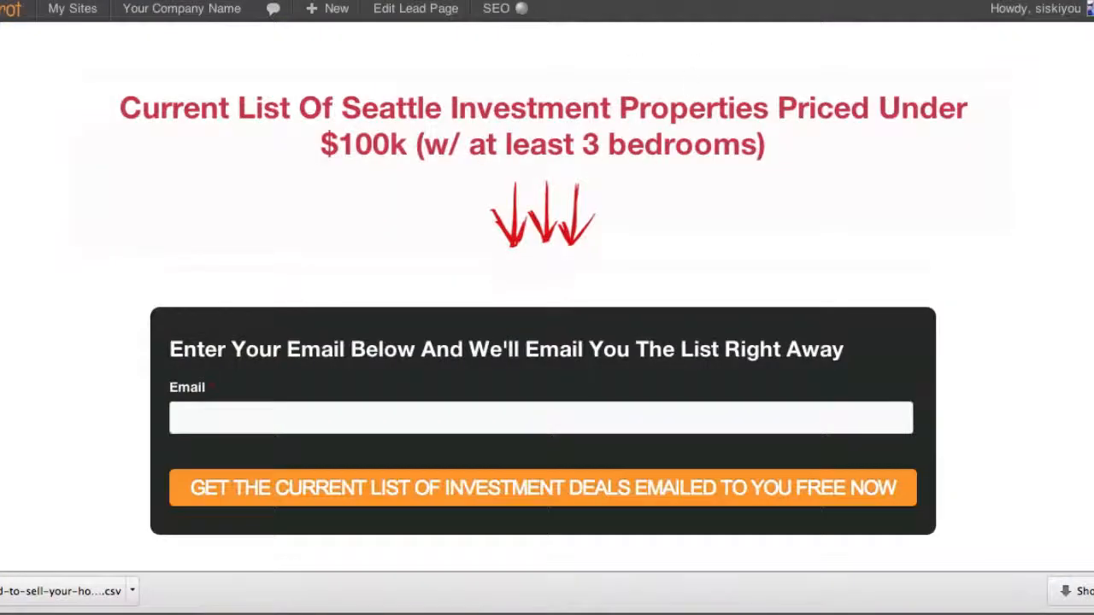
key("ctrl+Tab")
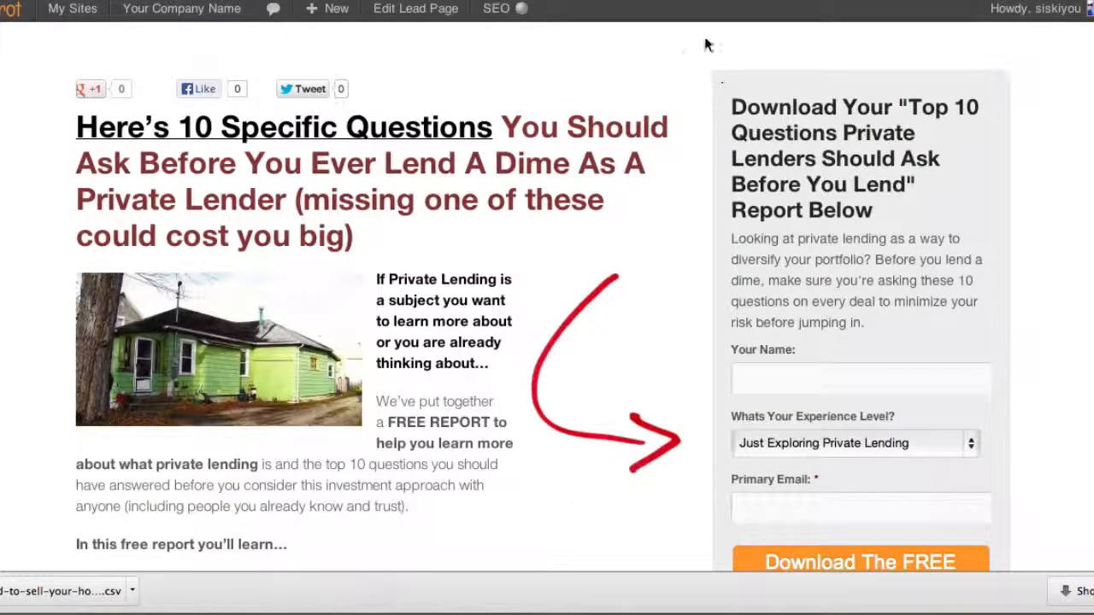
scroll(415, 295, "down", 5)
scroll(414, 295, "up", 5)
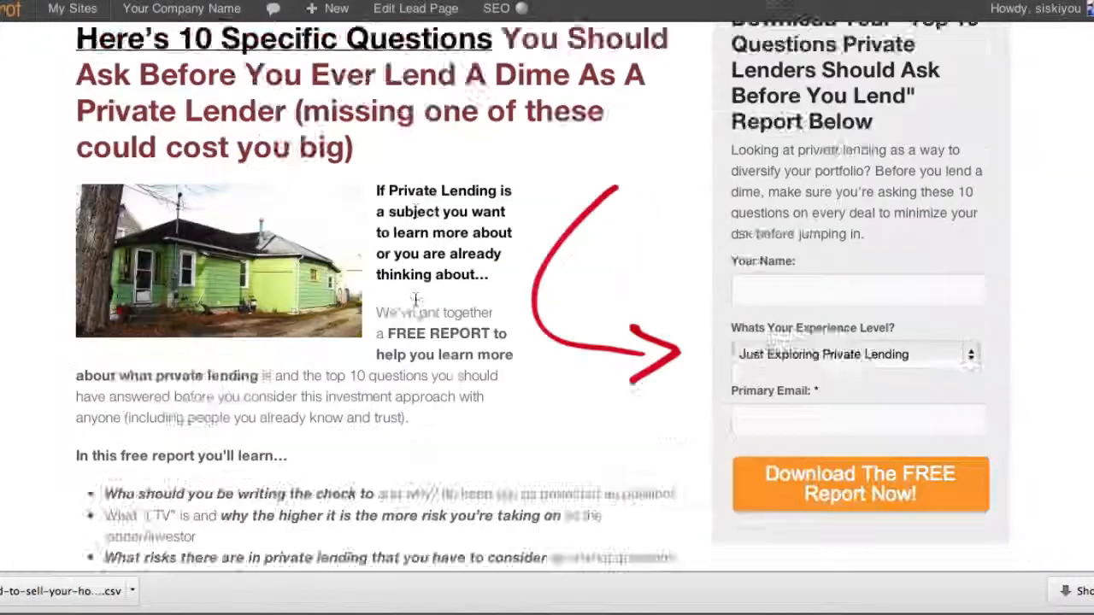
Open the private lender report lead page for editing and review its content, opt-in form, form position, page elements and background settings
left_click(417, 12)
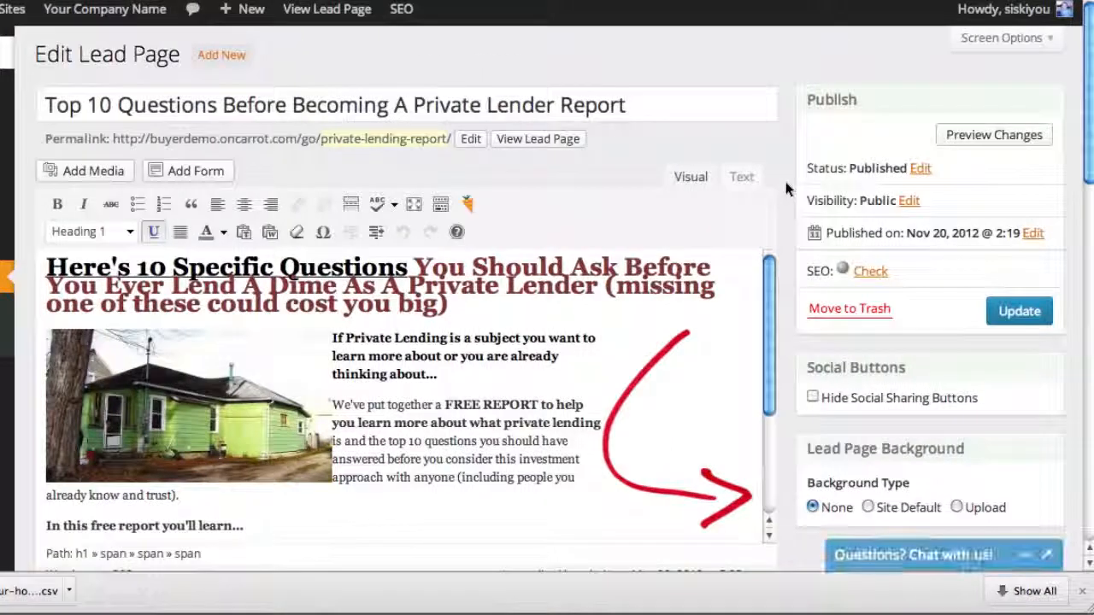
scroll(783, 177, "down", 1)
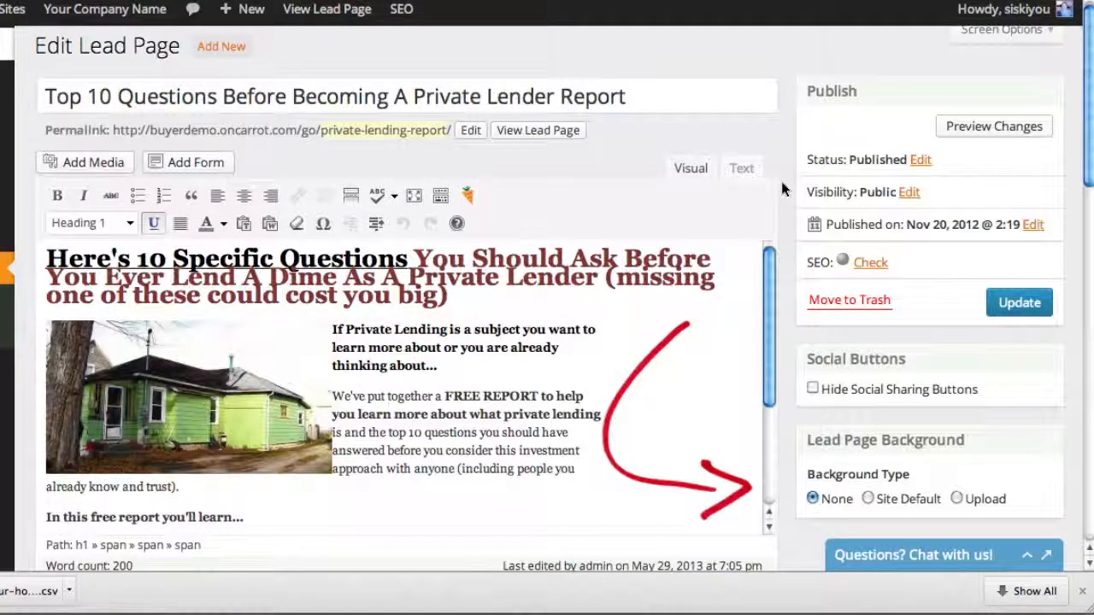
scroll(780, 178, "down", 3)
scroll(781, 186, "down", 3)
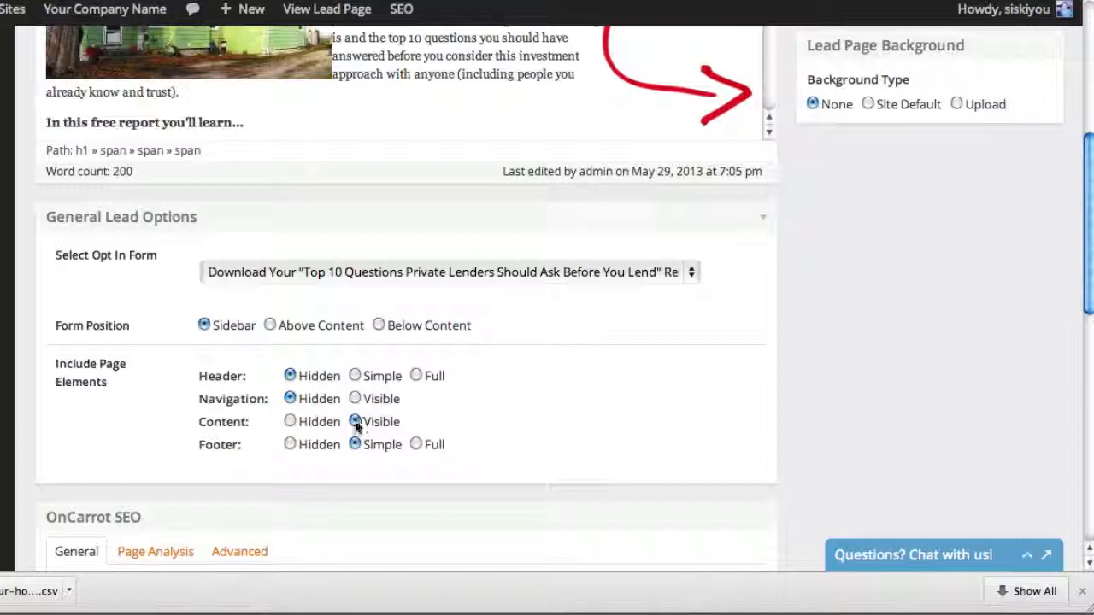
scroll(763, 401, "up", 5)
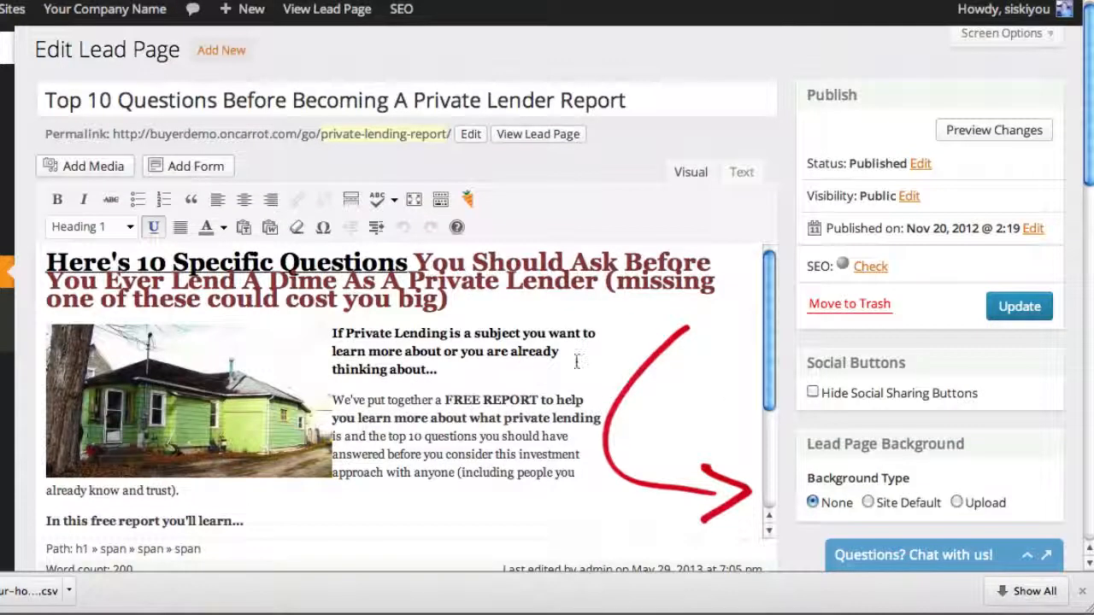
scroll(764, 404, "down", 5)
scroll(576, 364, "up", 3)
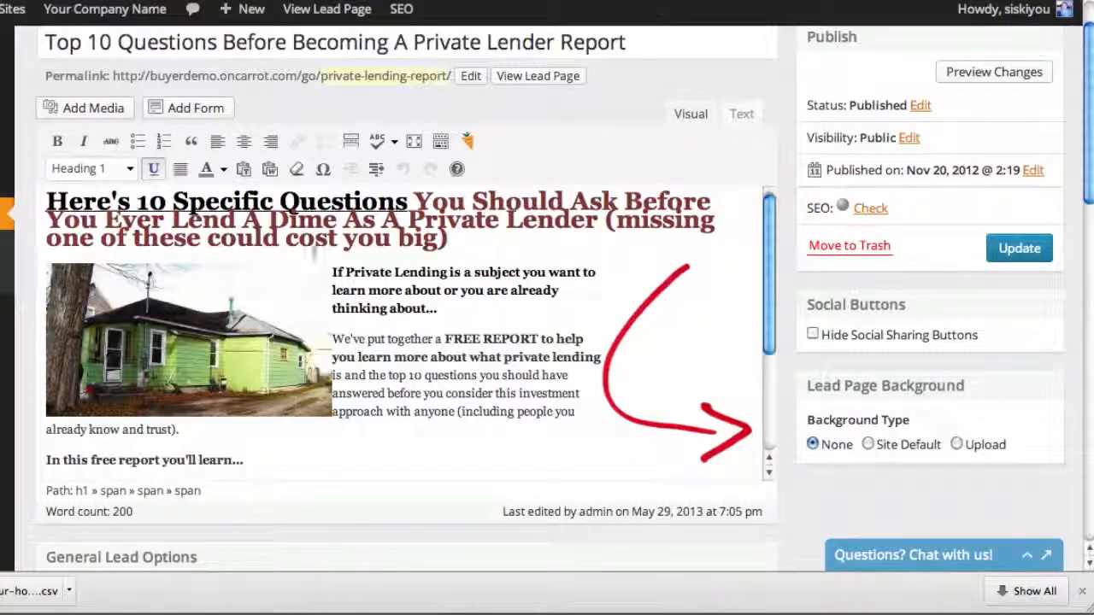
scroll(779, 316, "down", 5)
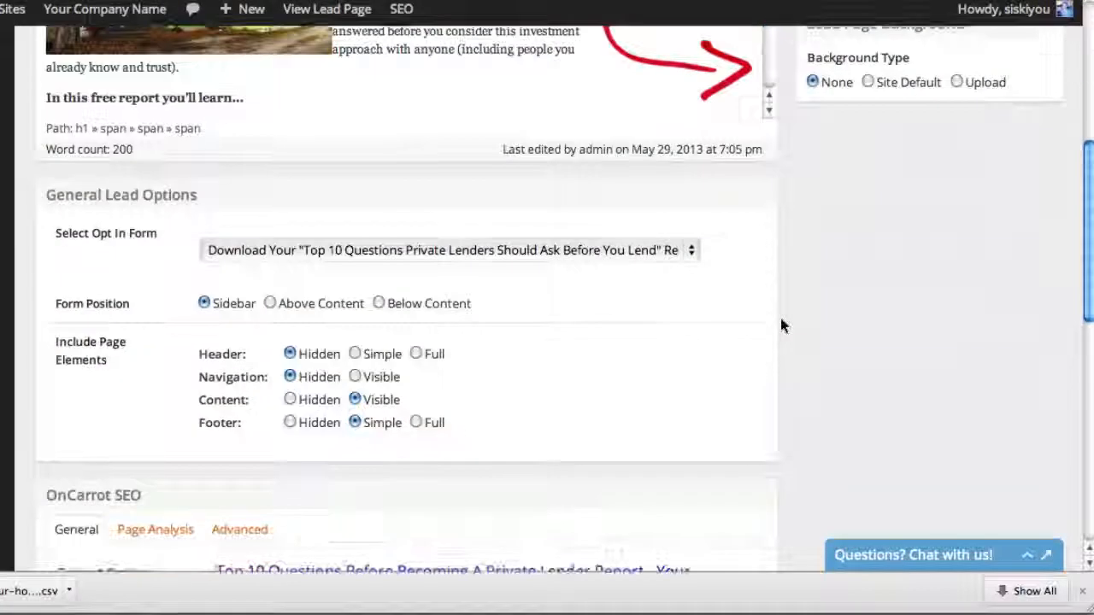
scroll(798, 458, "up", 3)
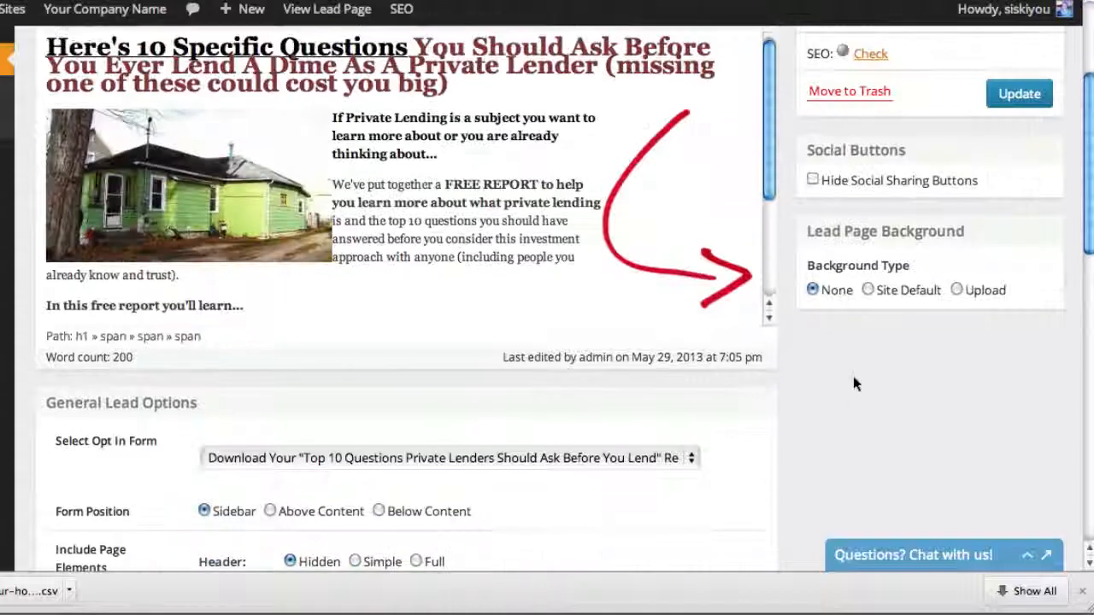
scroll(942, 431, "up", 3)
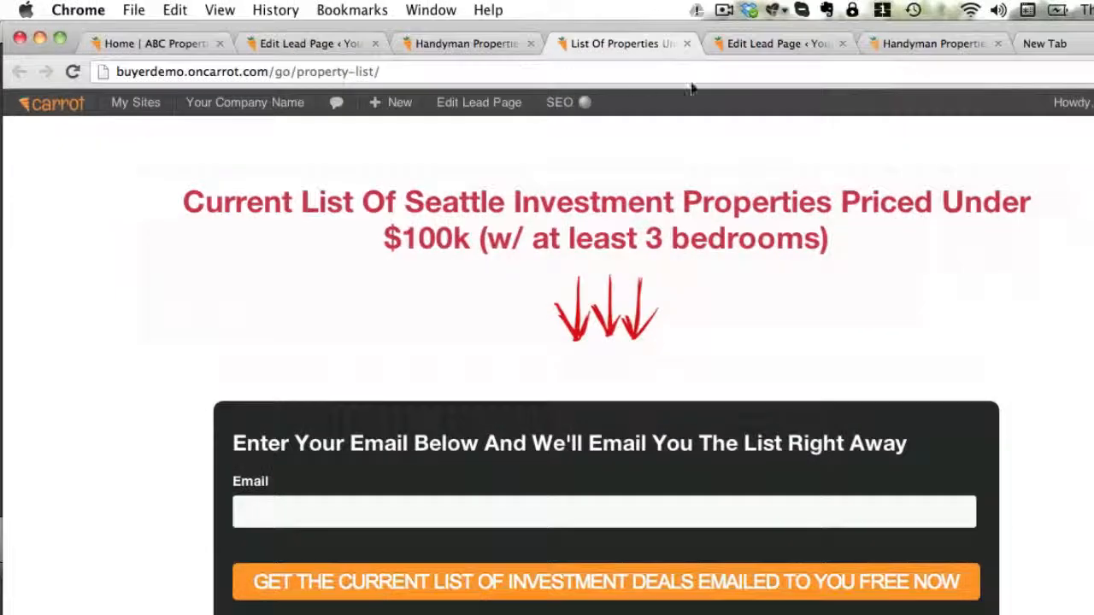
Return to the private lender report's editor and view its published lead page
left_click(758, 41)
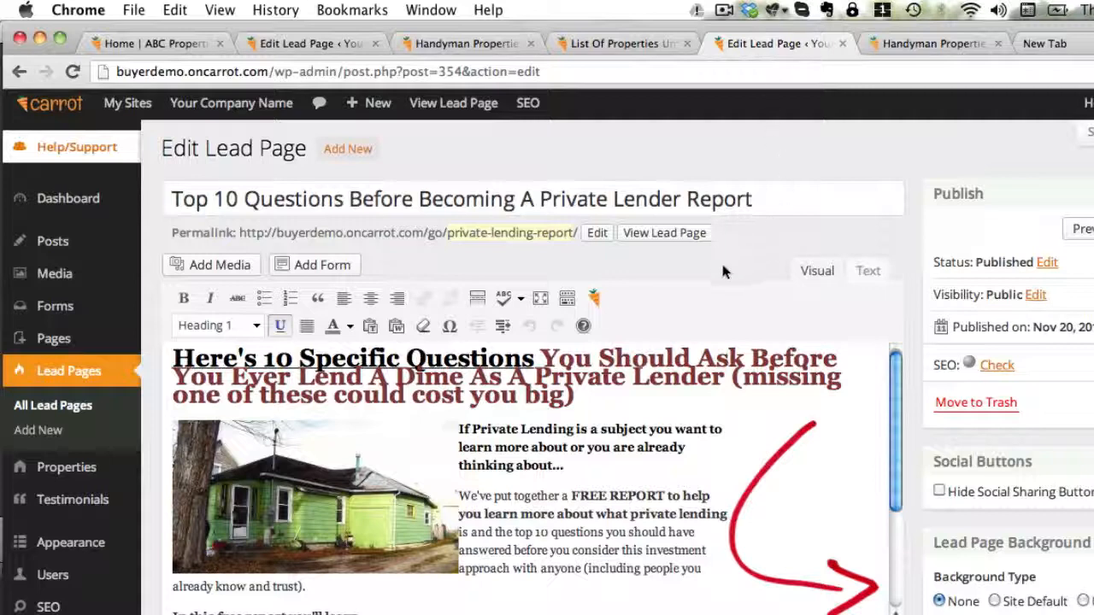
left_click(664, 232)
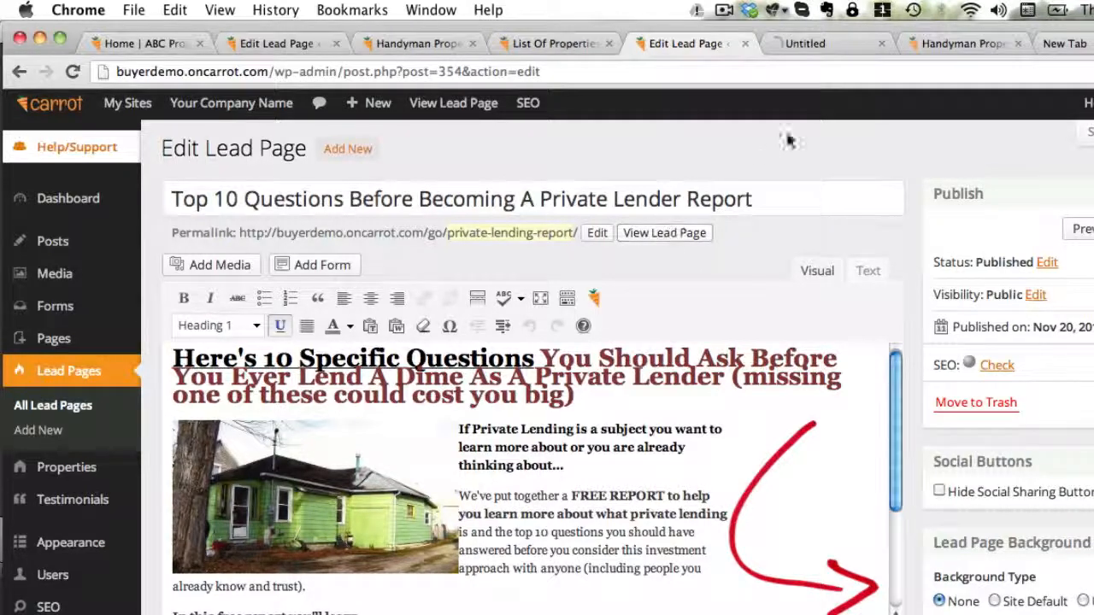
left_click(823, 46)
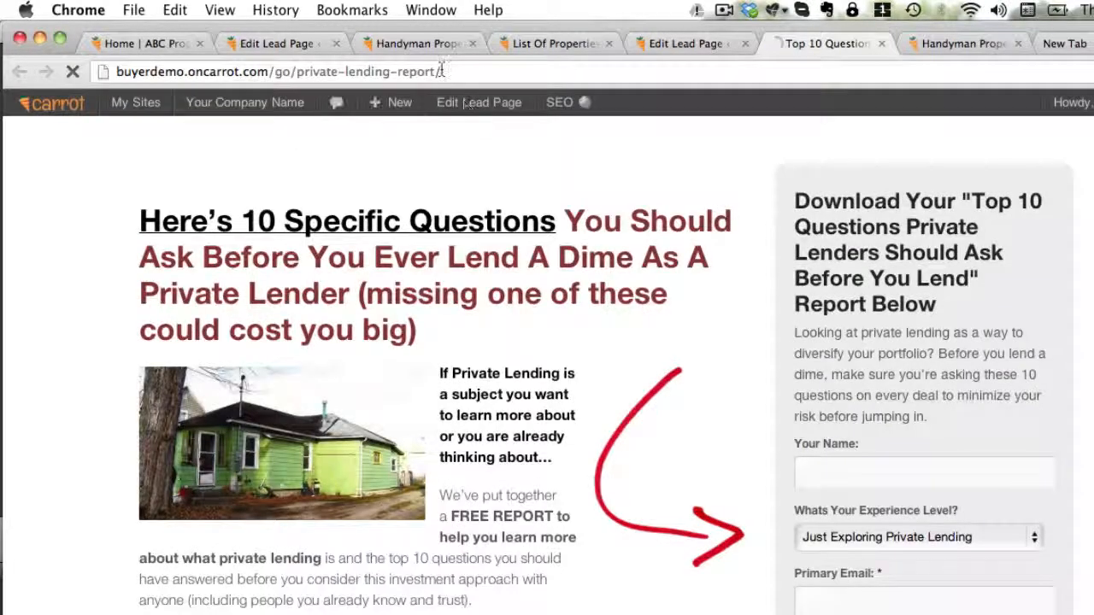
Examine the published lead page's web address, highlighting the domain and the /go/private-lending-report/ path separately
left_click(441, 71)
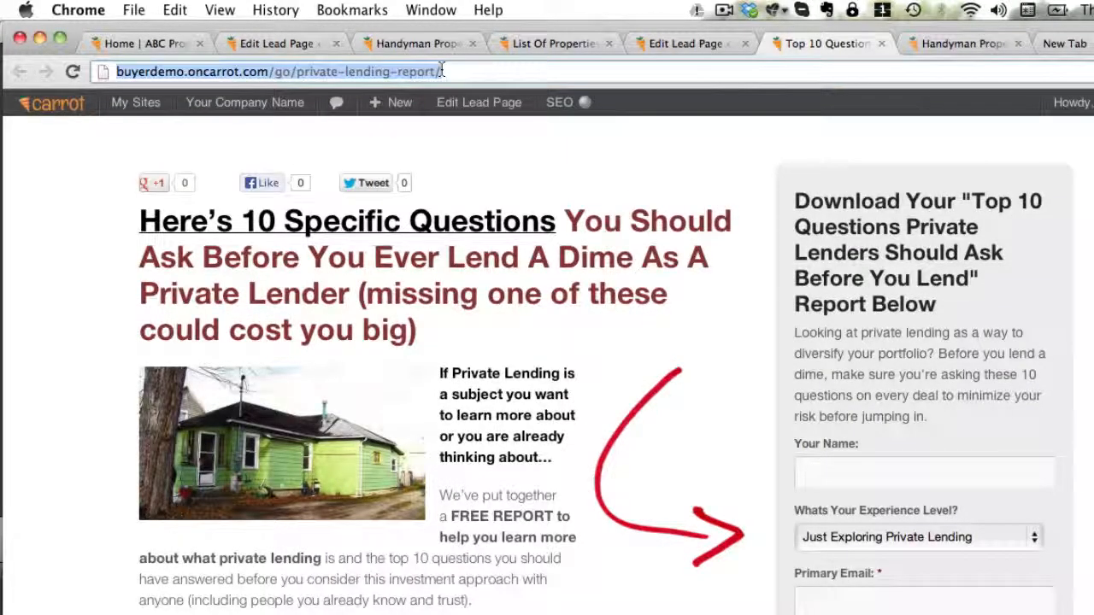
left_click(241, 71)
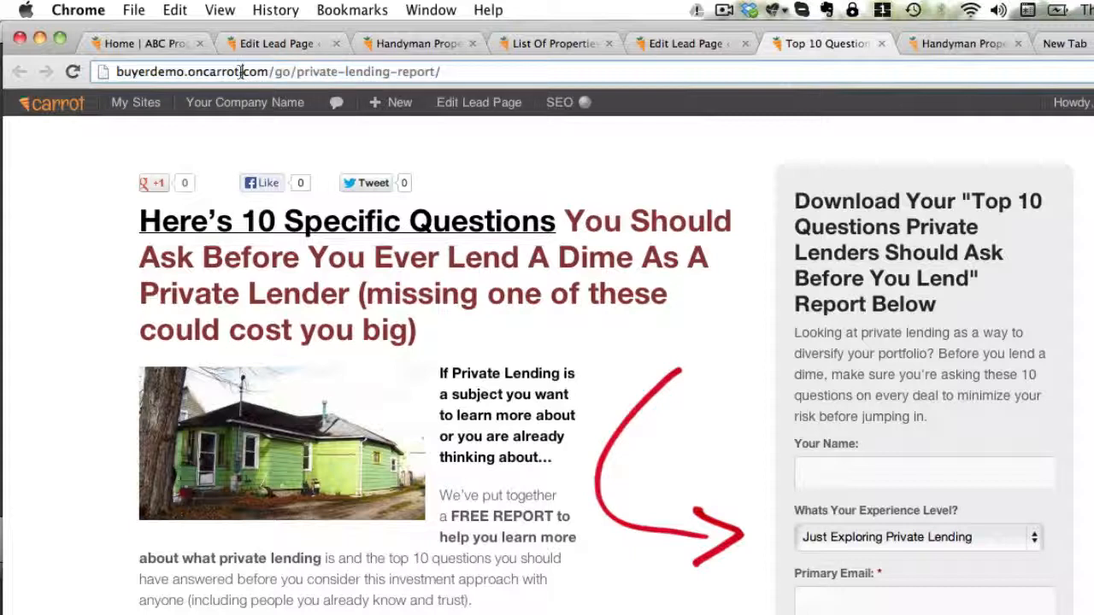
left_click_drag(241, 72, 117, 72)
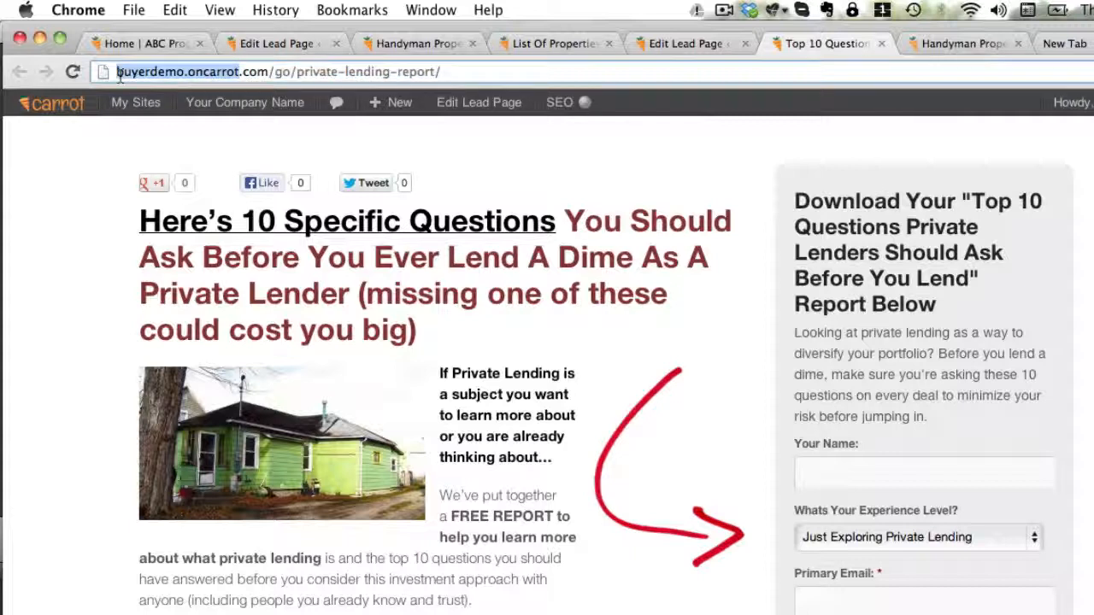
left_click(276, 72)
left_click_drag(277, 72, 459, 73)
left_click(459, 77)
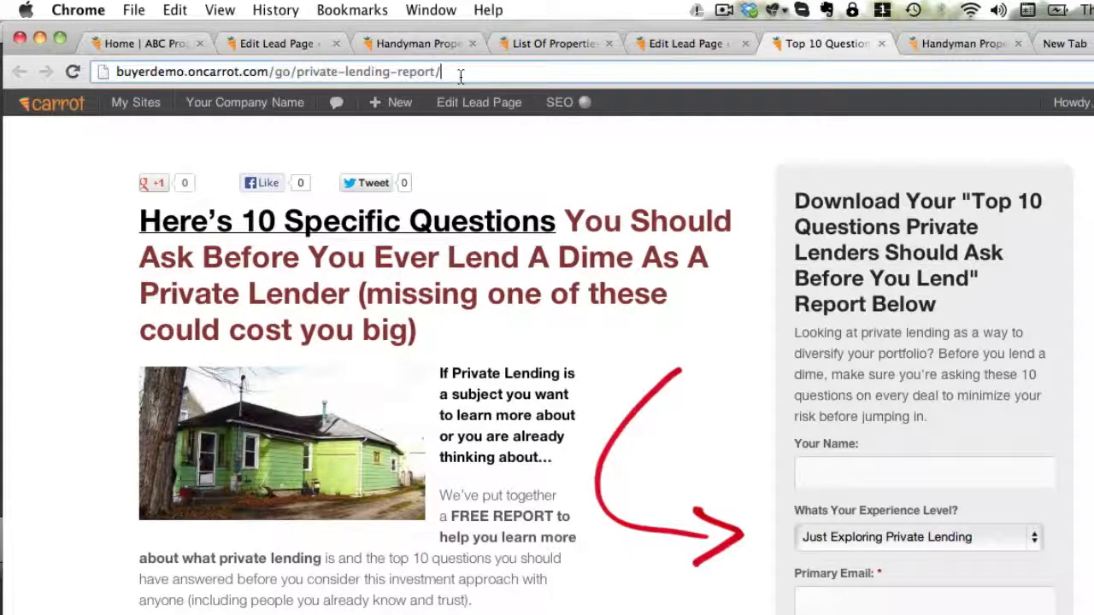
Go back to the private lender report's editor and review the OnCarrot SEO snippet preview, focus keyword, SEO title and meta description fields
left_click(698, 43)
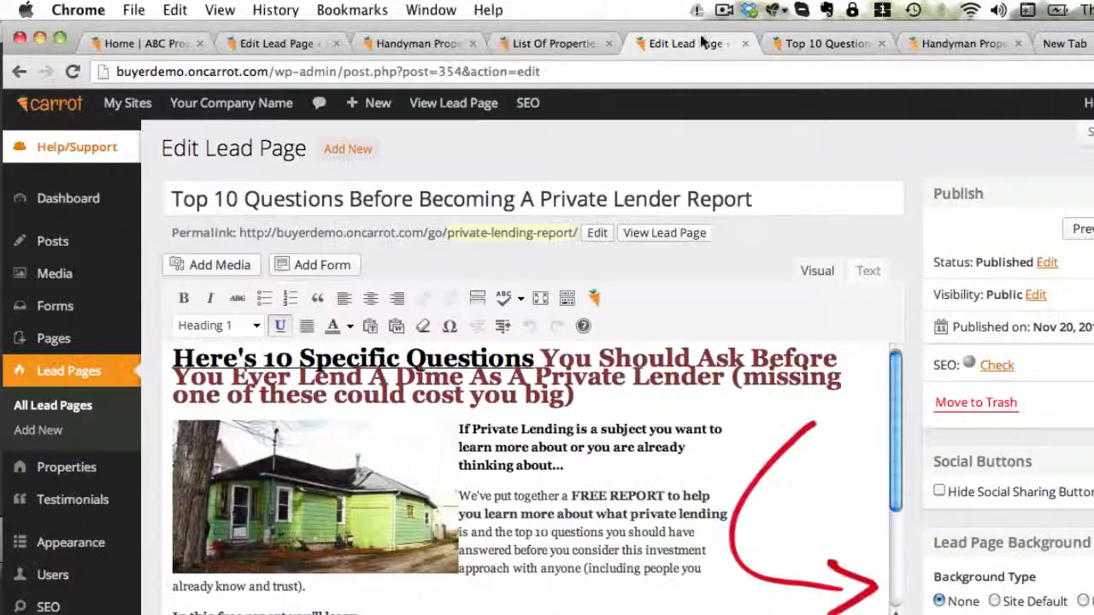
scroll(908, 277, "down", 4)
scroll(910, 289, "down", 10)
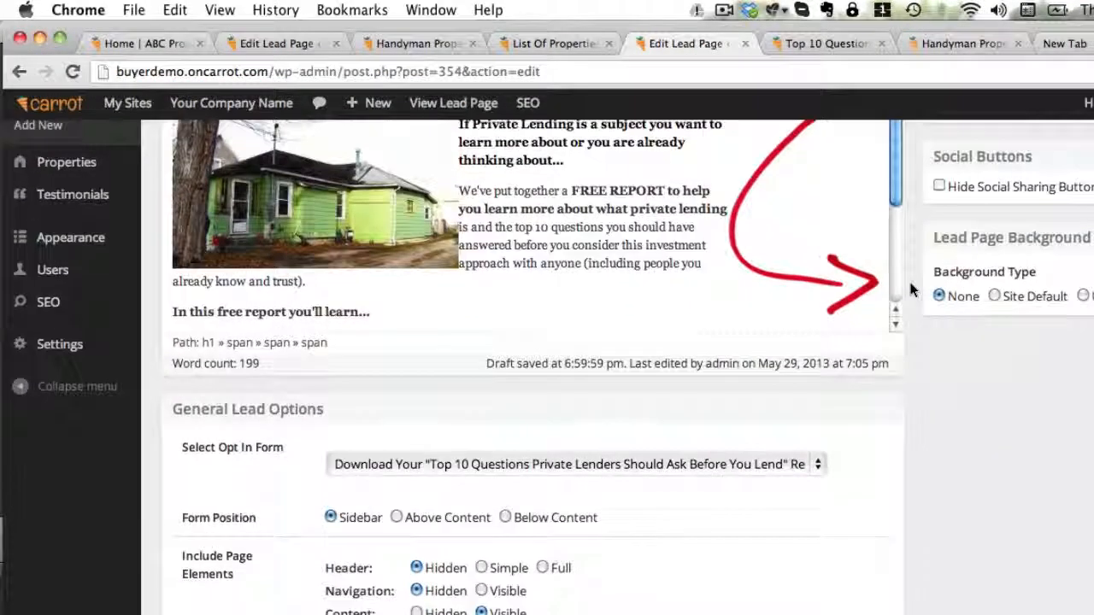
scroll(910, 290, "down", 1)
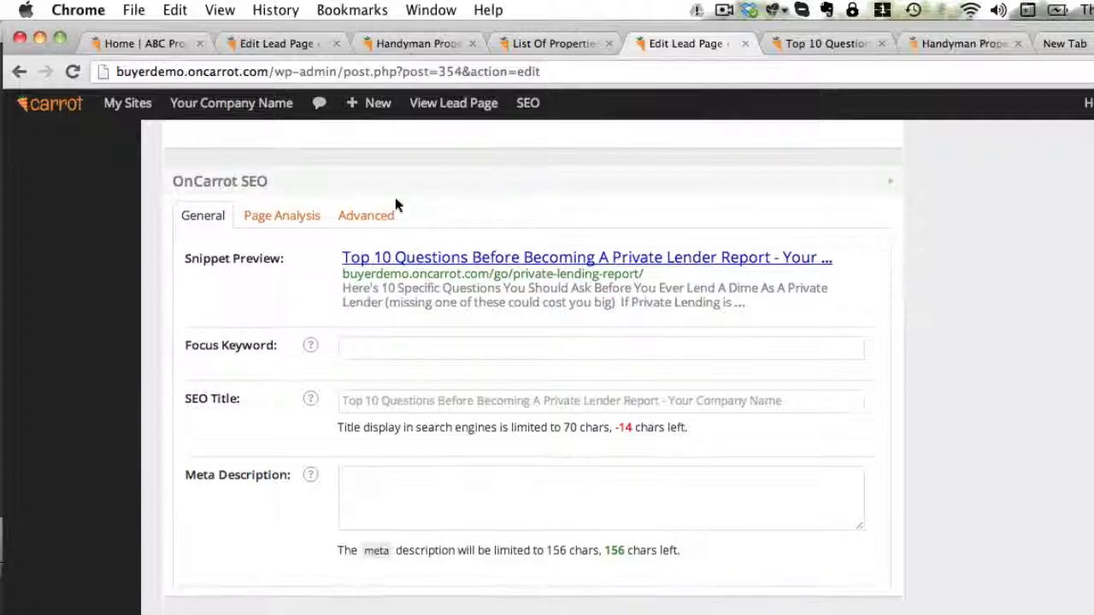
scroll(152, 295, "down", 1)
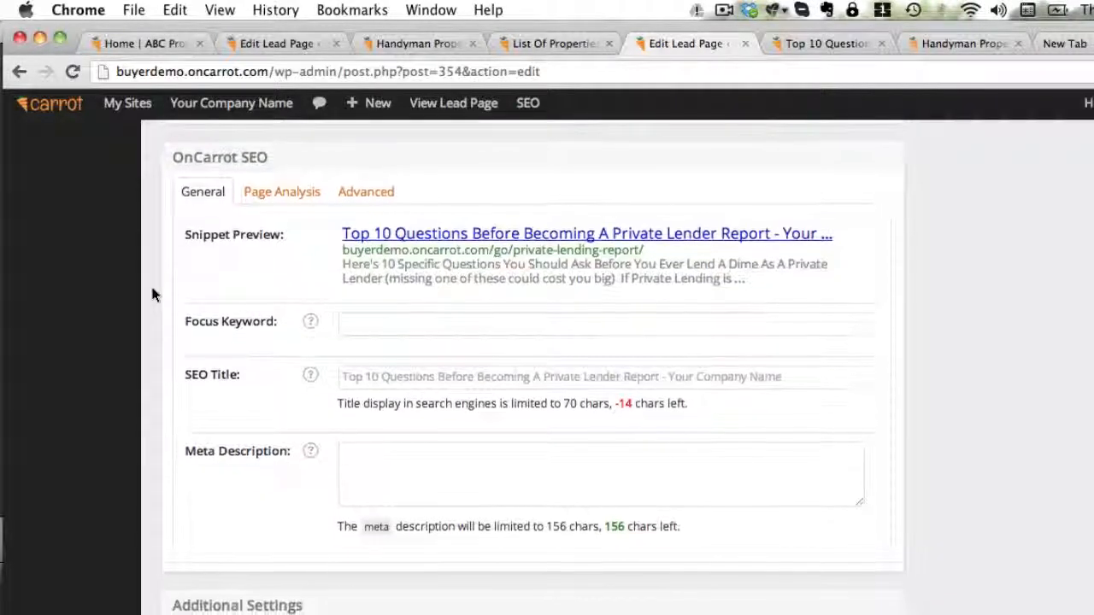
scroll(152, 295, "up", 1)
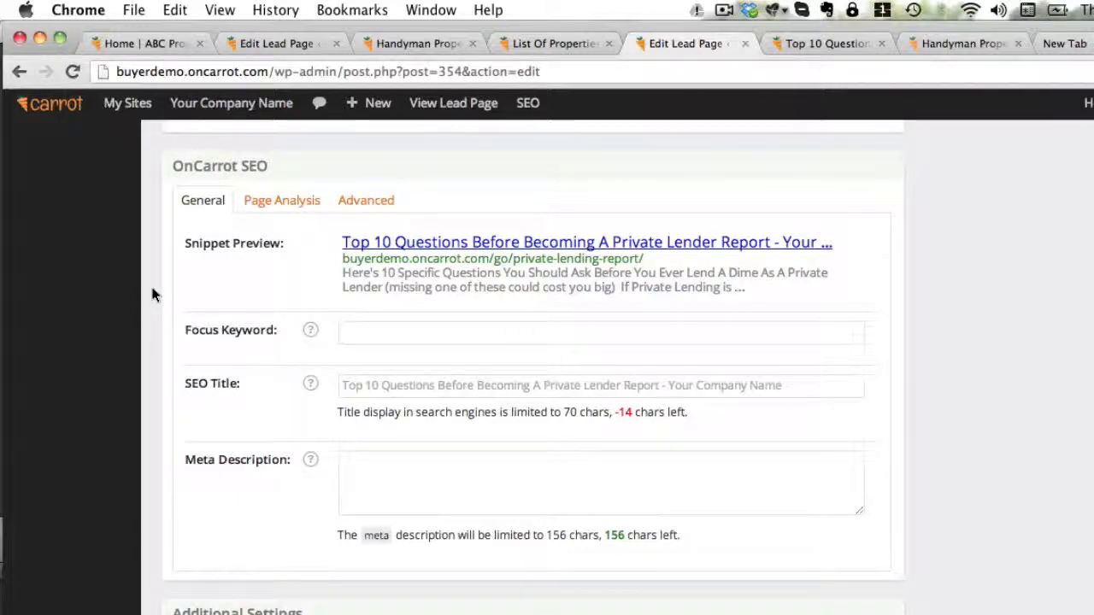
scroll(152, 294, "up", 2)
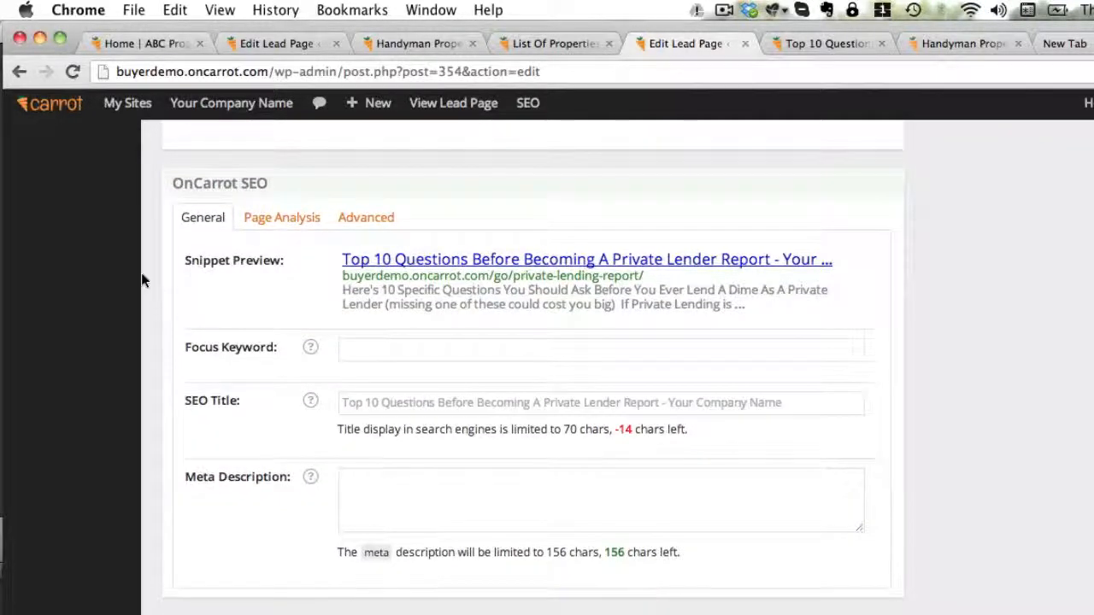
Examine the Tracking Codes box in the lead page's Additional Settings, then return to the page title and content
scroll(1015, 388, "down", 10)
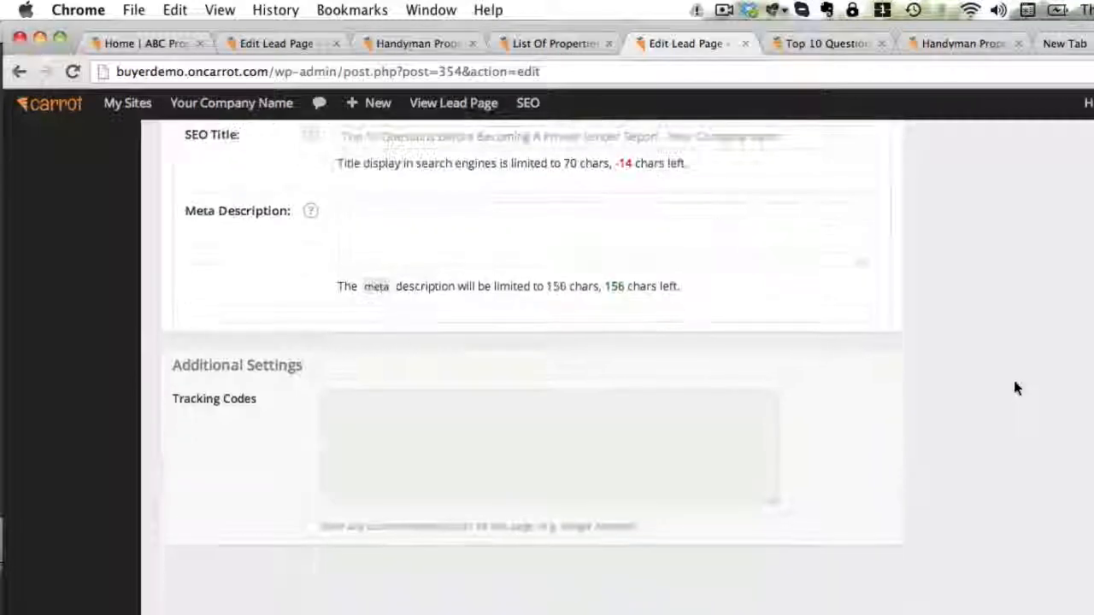
left_click(597, 430)
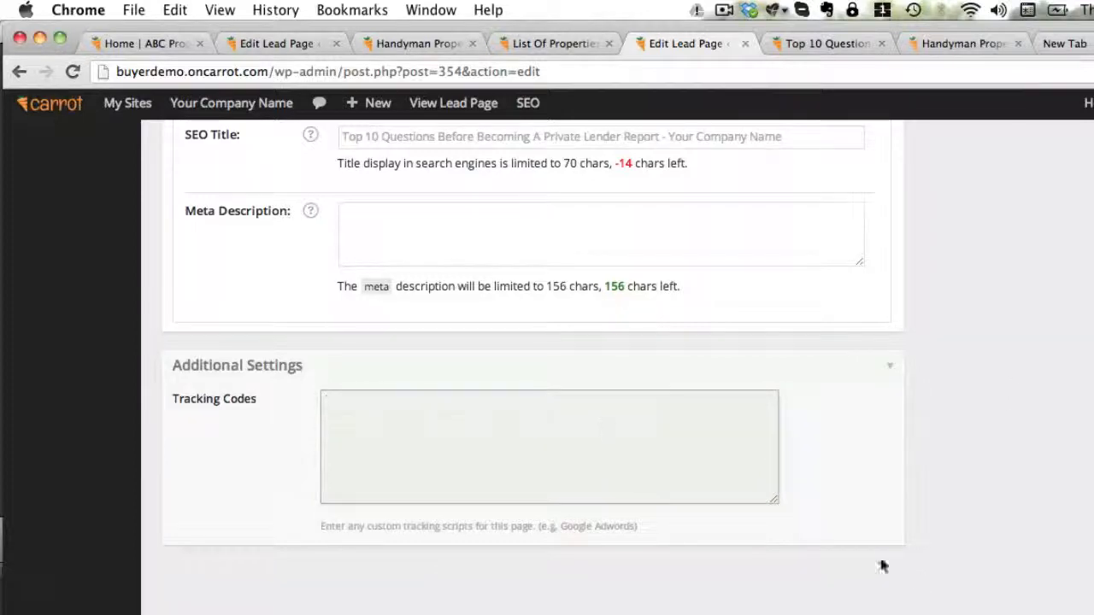
left_click(1034, 570)
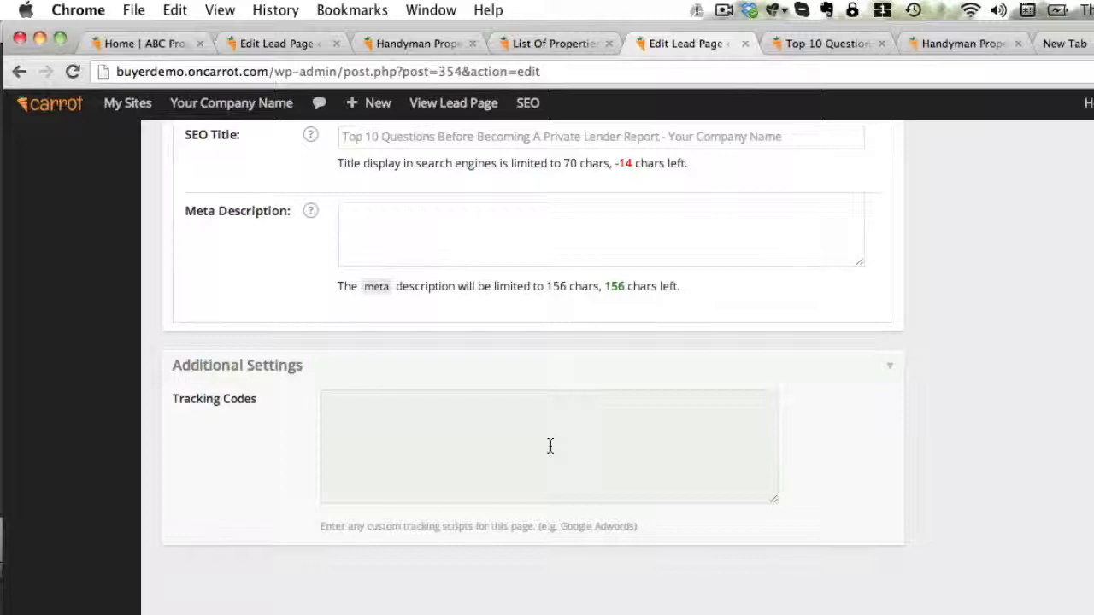
left_click(364, 415)
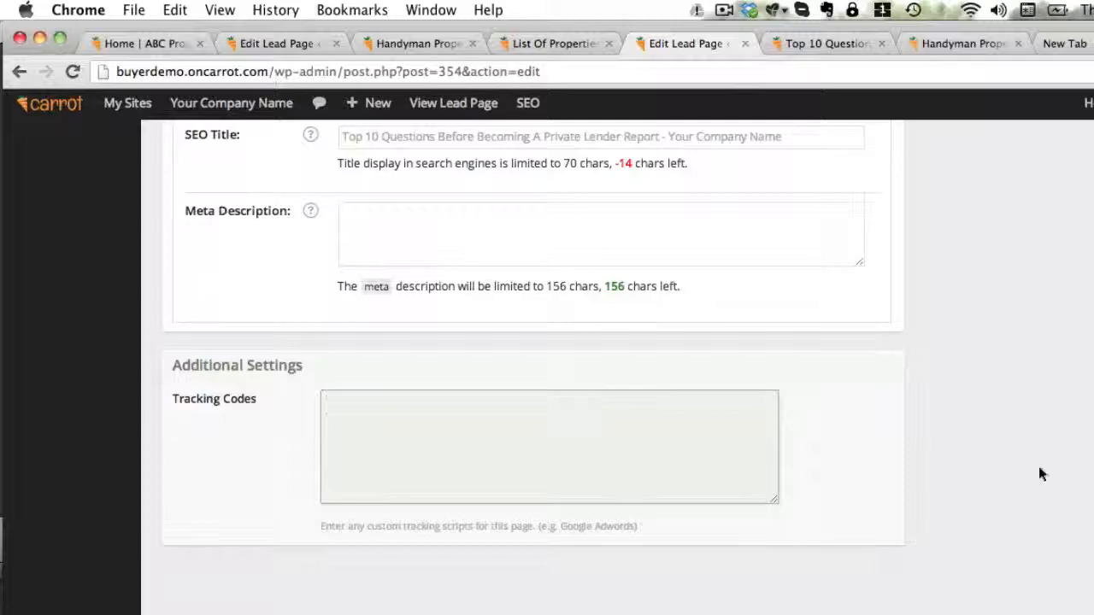
scroll(1038, 465, "up", 15)
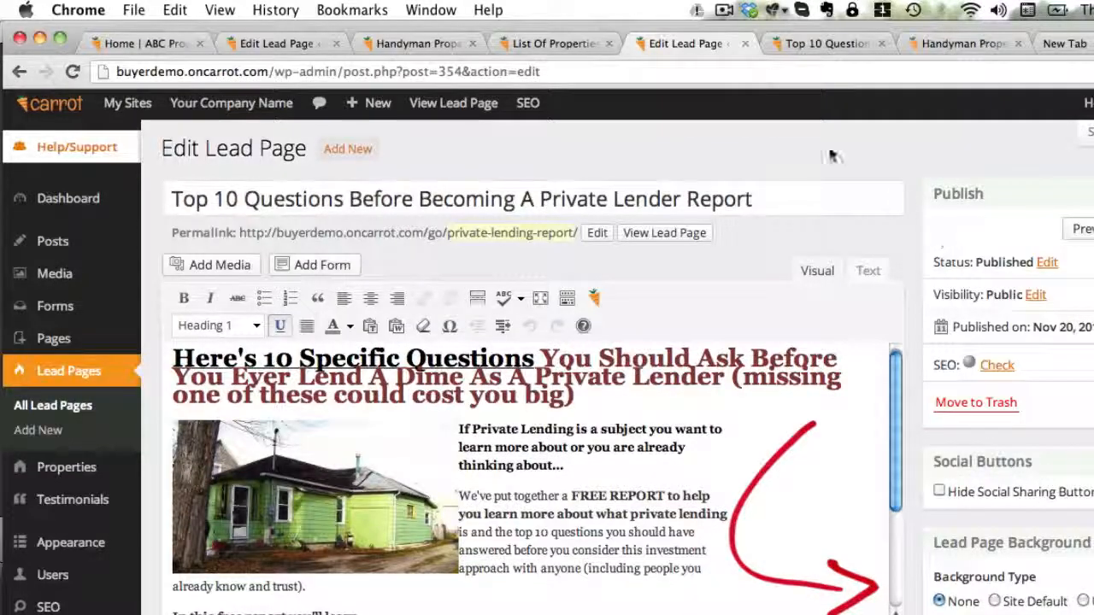